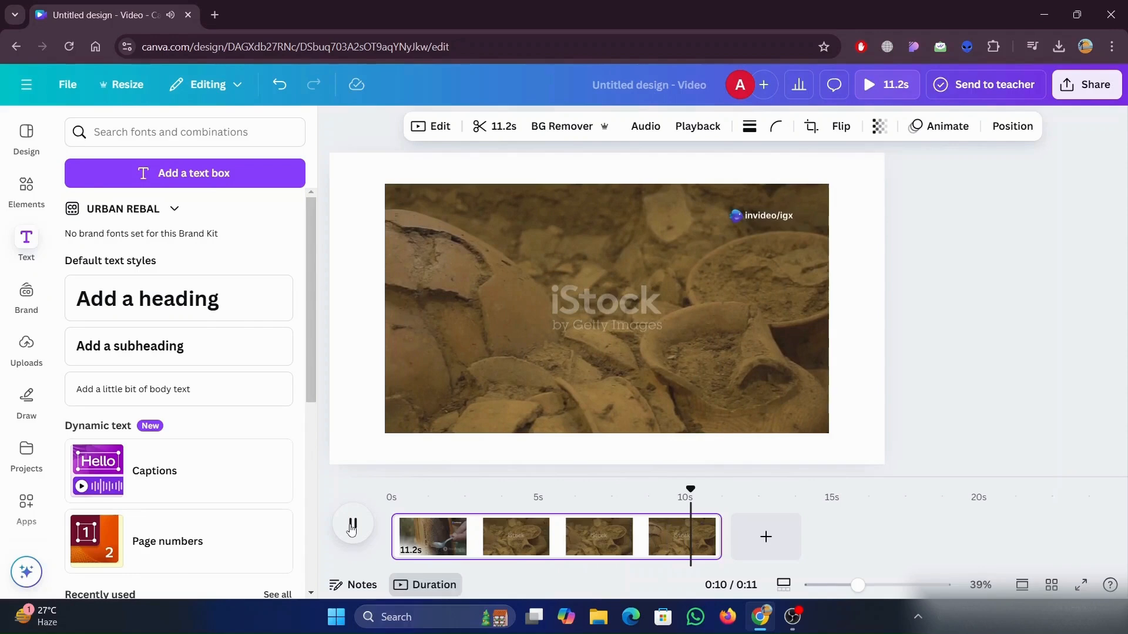
# Return to the start of the video and generate automatic captions for all videos with audio, IGX Test.mp4.
pyautogui.moveTo(722, 490); pyautogui.dragTo(391, 490)
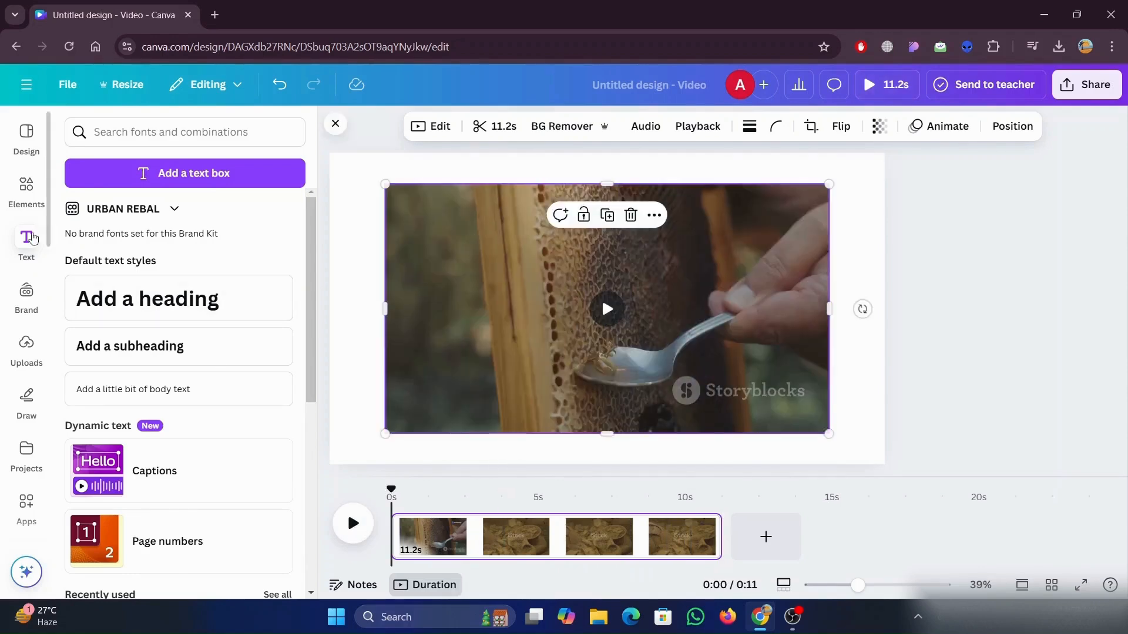
pyautogui.click(16, 237)
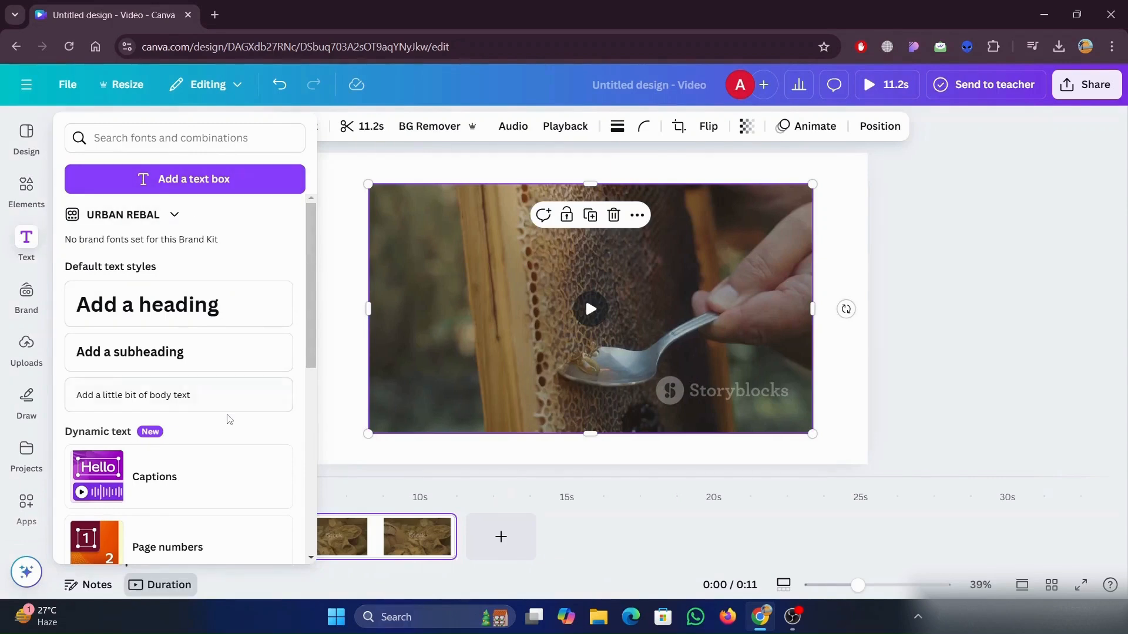
pyautogui.scroll(-2, 153, 336)
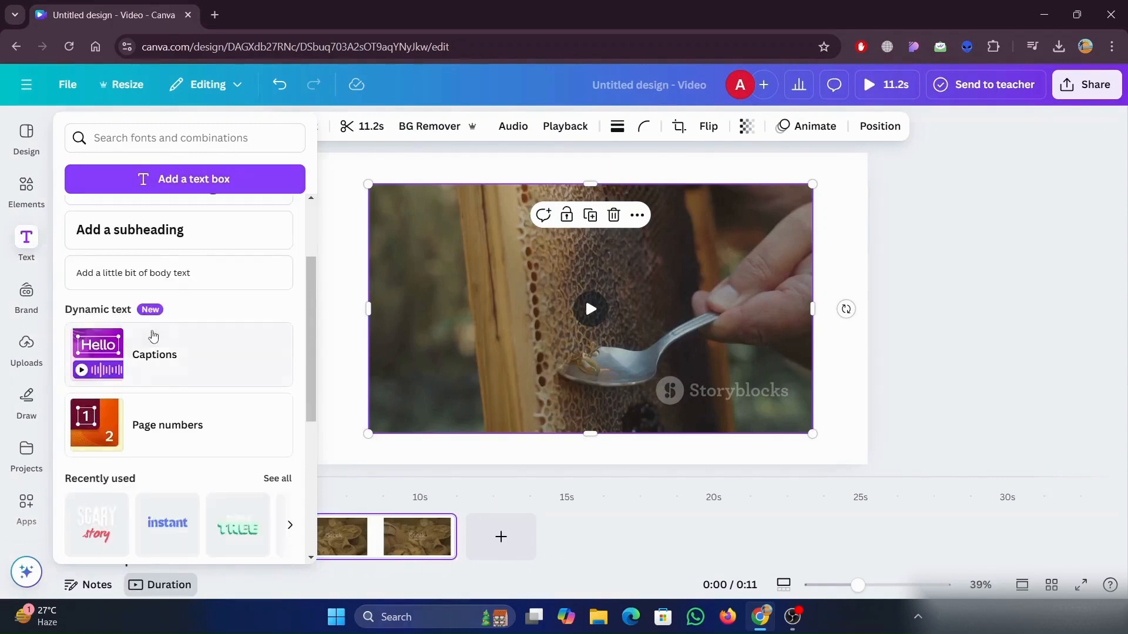
pyautogui.click(191, 364)
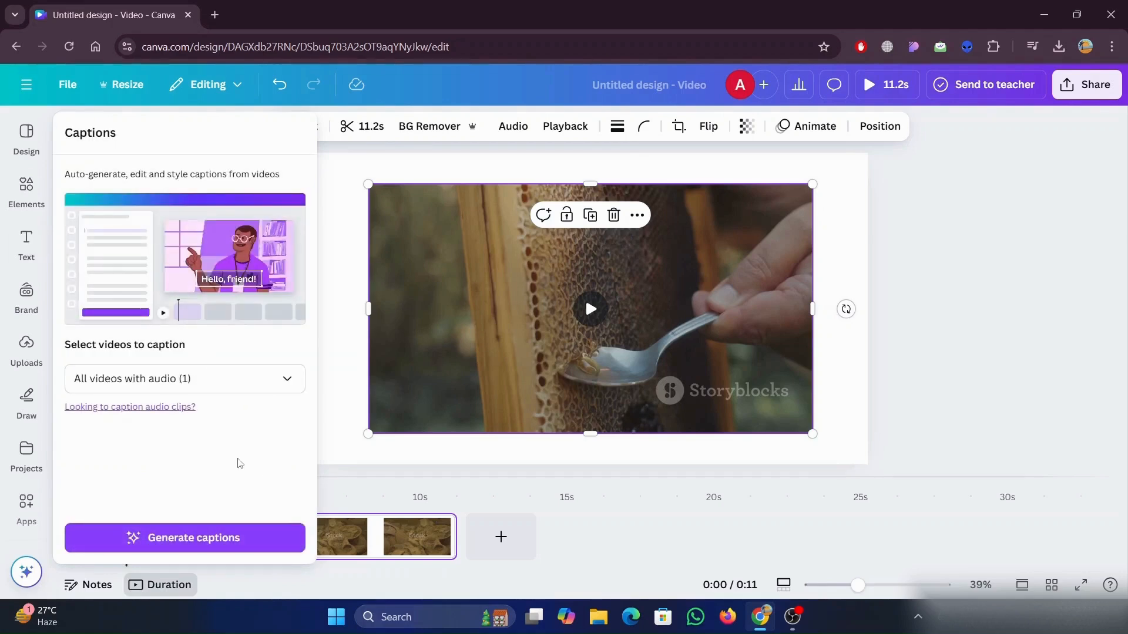
pyautogui.click(250, 380)
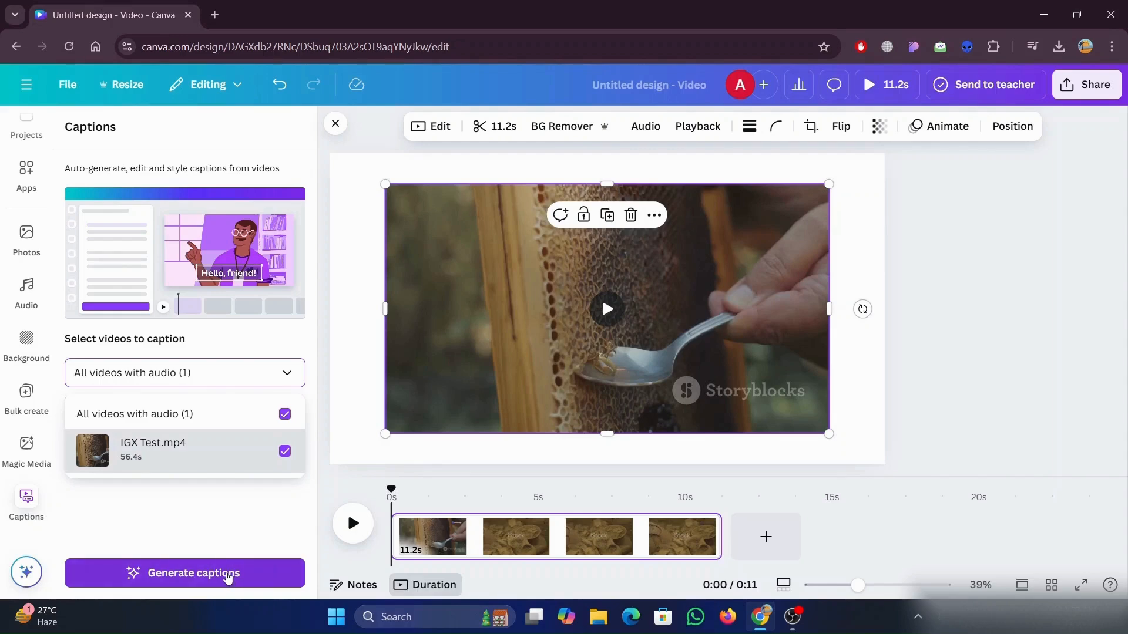
pyautogui.click(229, 574)
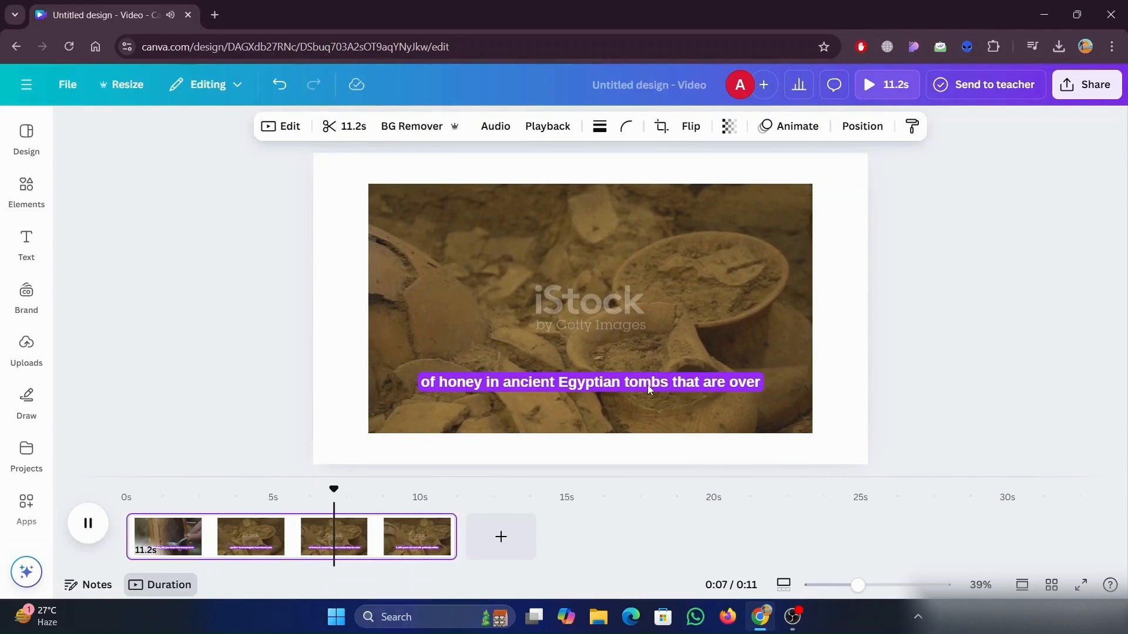
# Try the Roboto and TT Commons Pro fonts on the generated captions and settle on Lora.
pyautogui.click(647, 385)
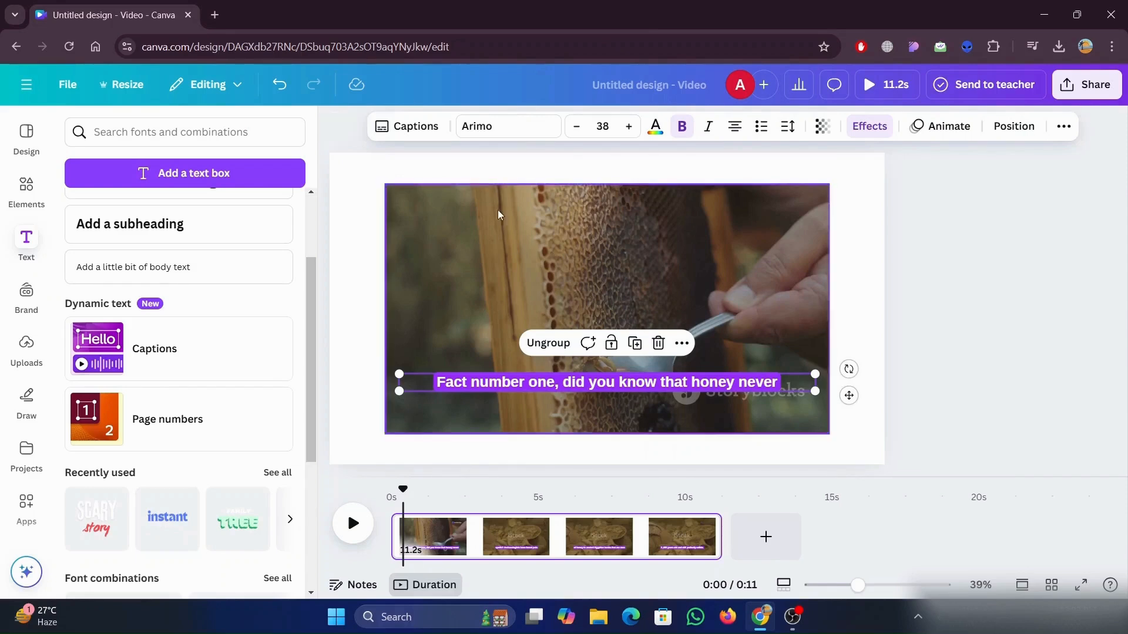
pyautogui.click(516, 127)
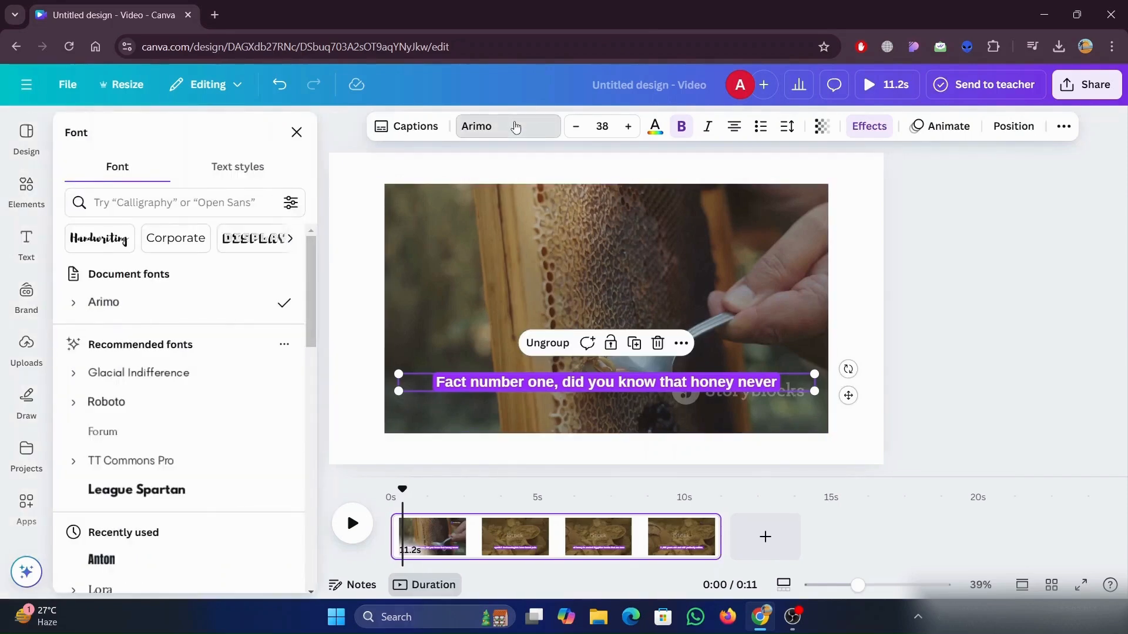
pyautogui.scroll(-2, 179, 282)
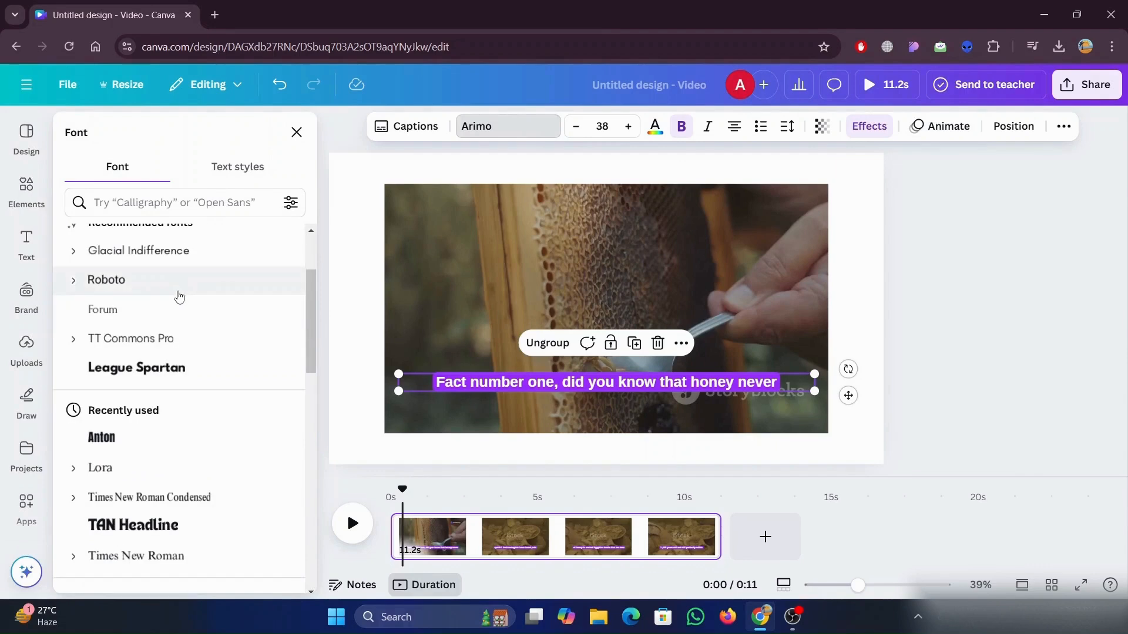
pyautogui.click(176, 287)
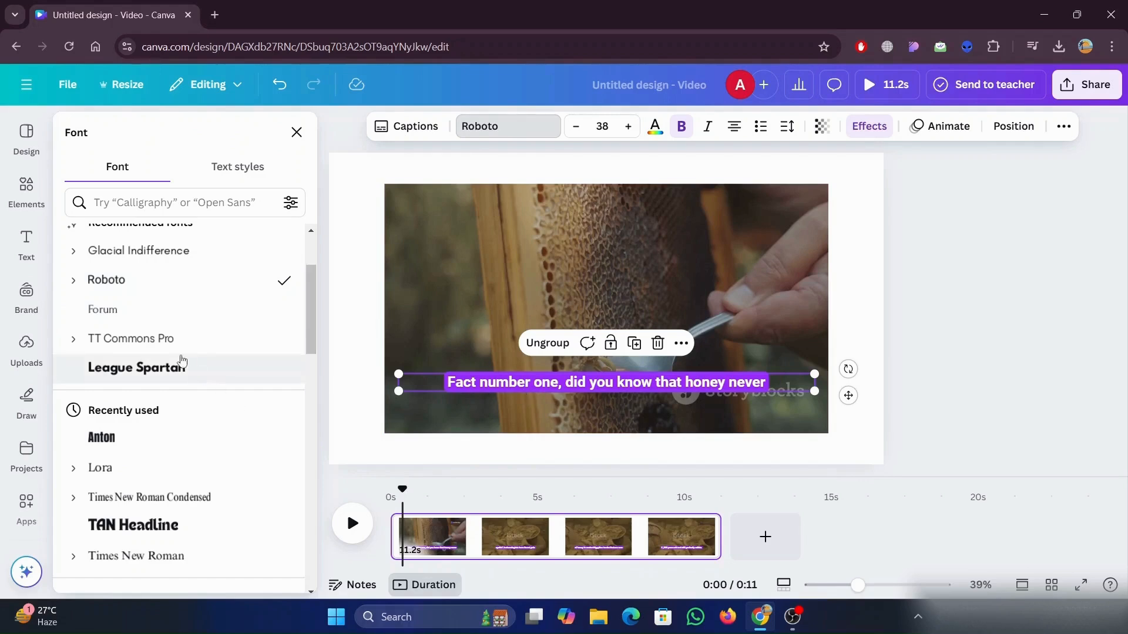
pyautogui.click(153, 338)
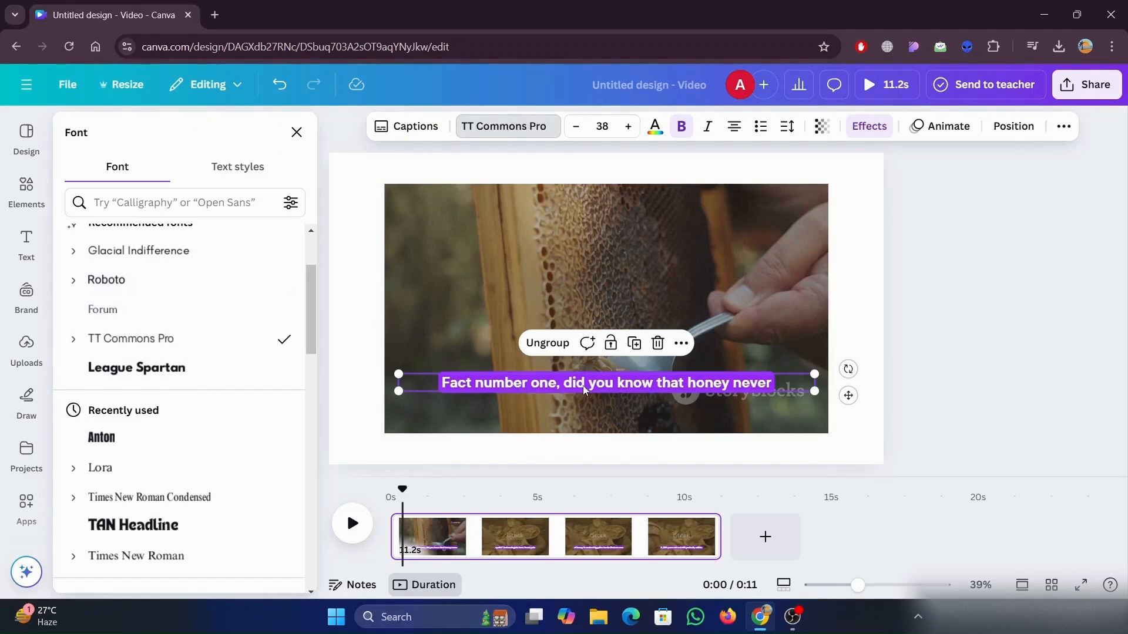
pyautogui.scroll(-2, 184, 429)
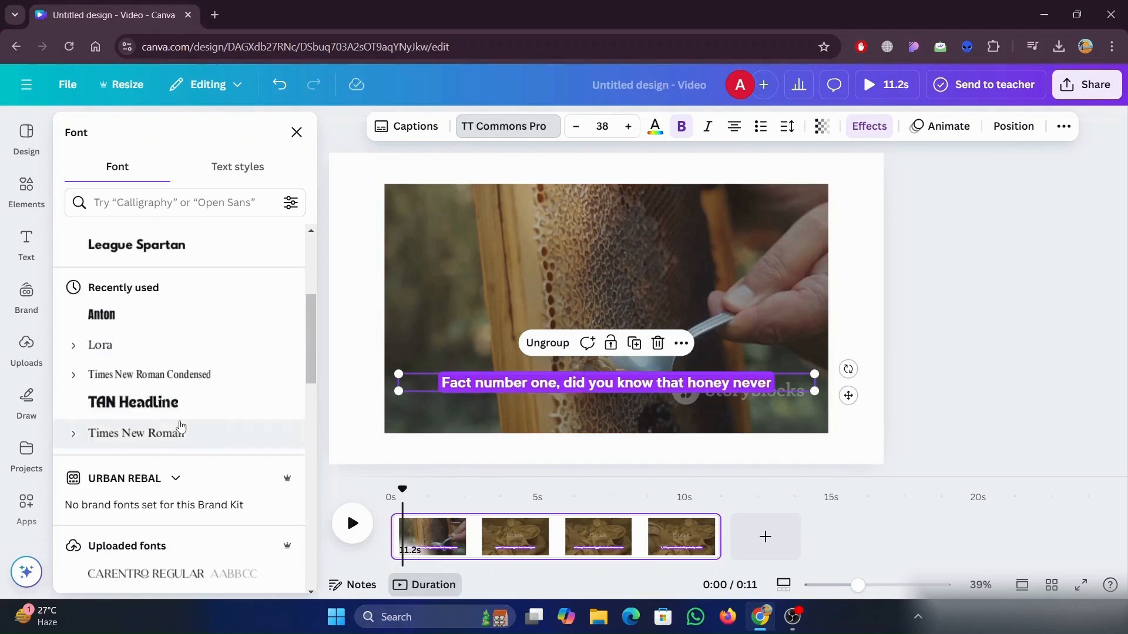
pyautogui.click(121, 349)
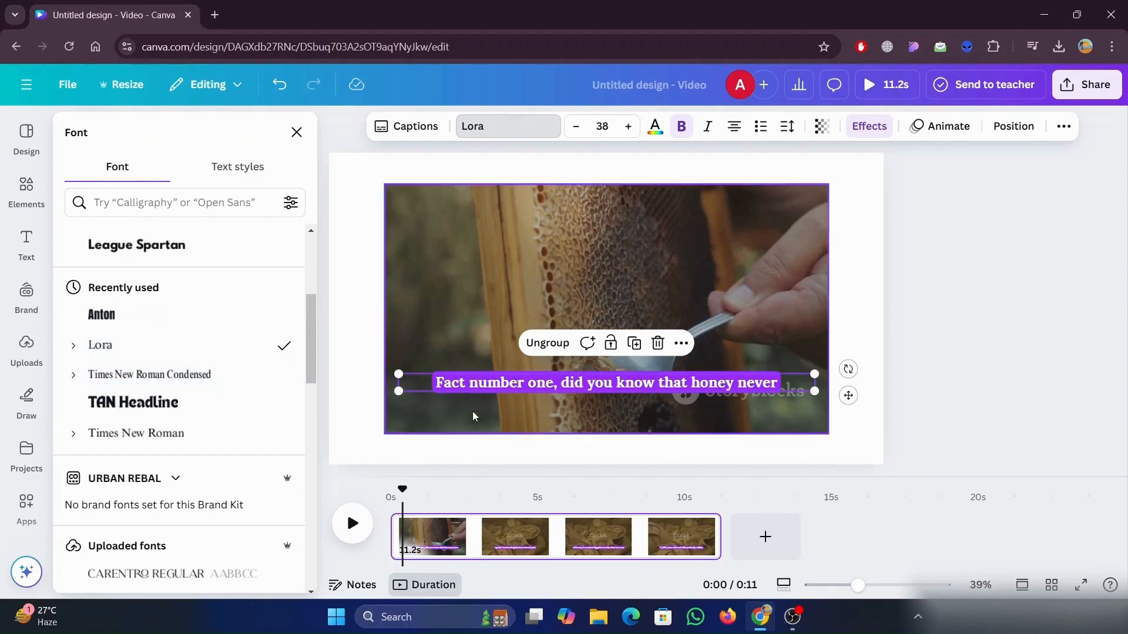
# Move the playhead to 1.2 s and increase the caption font size to 45.
pyautogui.moveTo(399, 487); pyautogui.dragTo(423, 542)
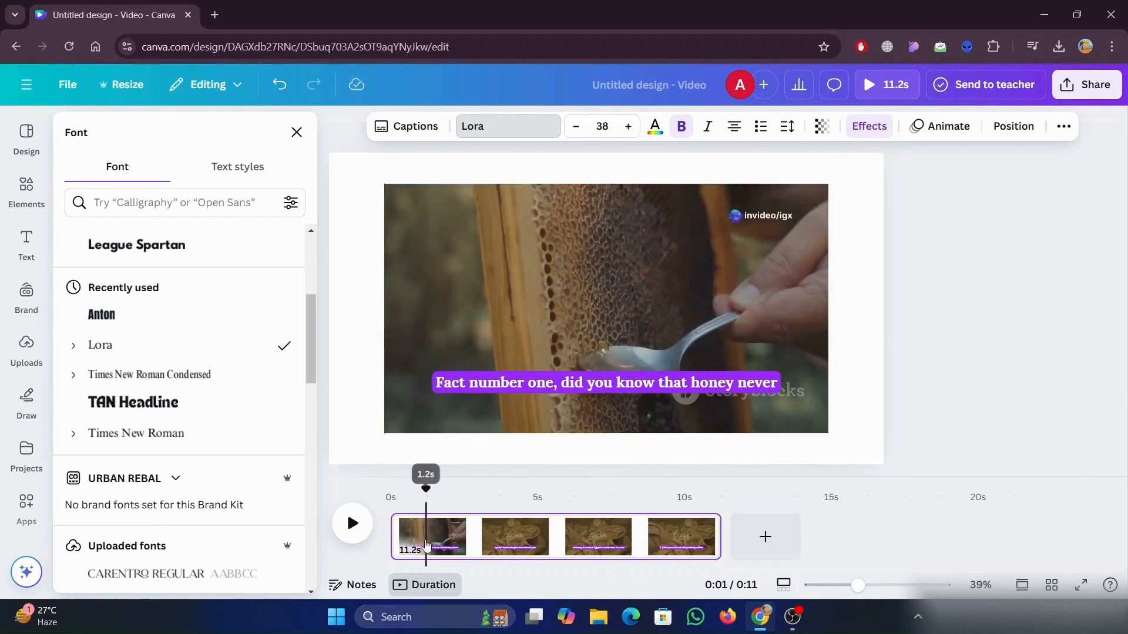
pyautogui.click(496, 392)
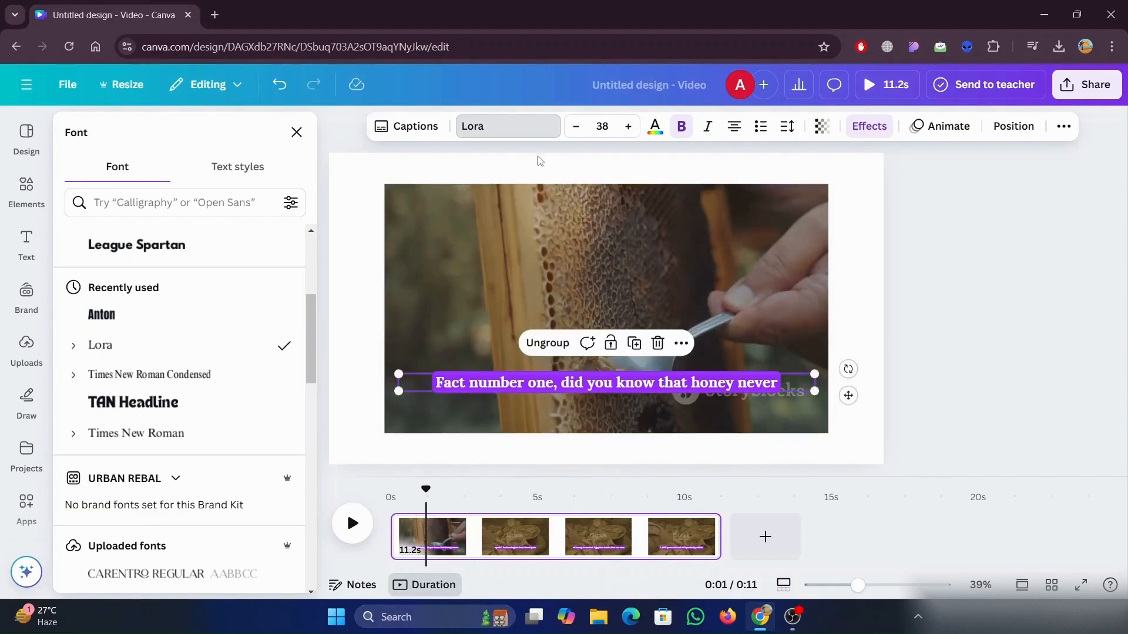
pyautogui.click(629, 127)
pyautogui.click(629, 128)
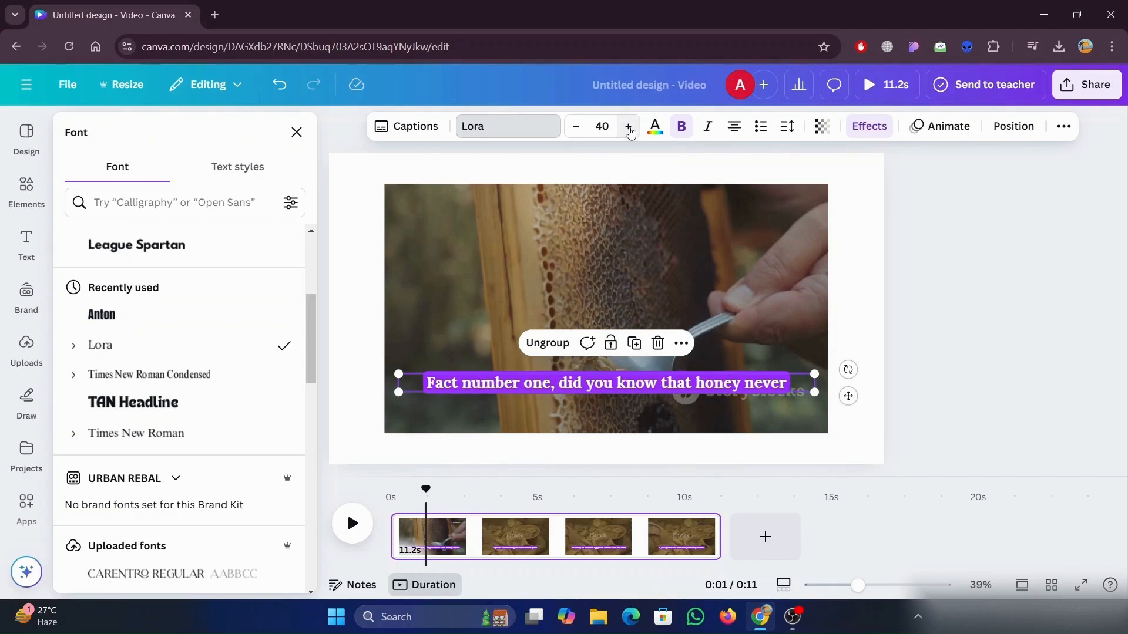
pyautogui.click(629, 128)
pyautogui.click(629, 127)
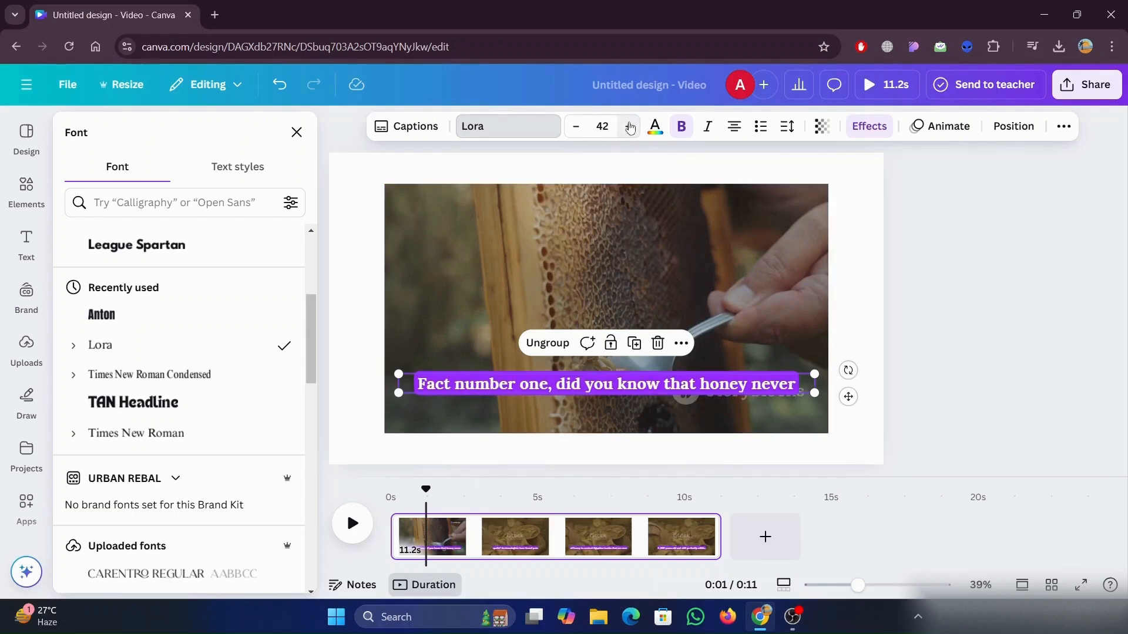
pyautogui.click(630, 128)
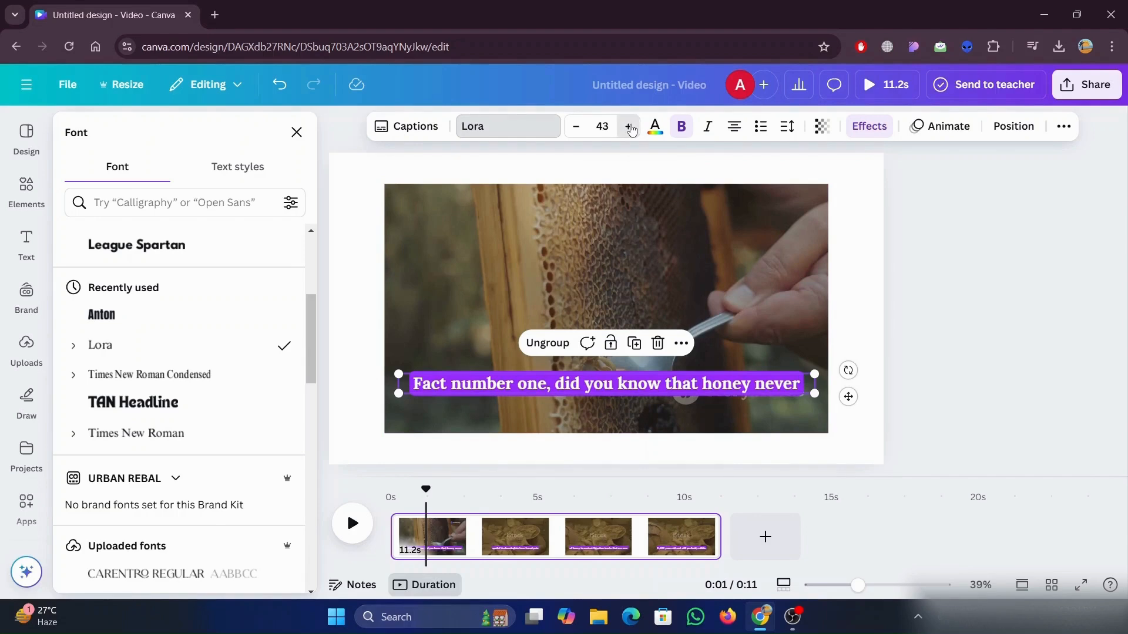
pyautogui.click(630, 128)
pyautogui.click(630, 128)
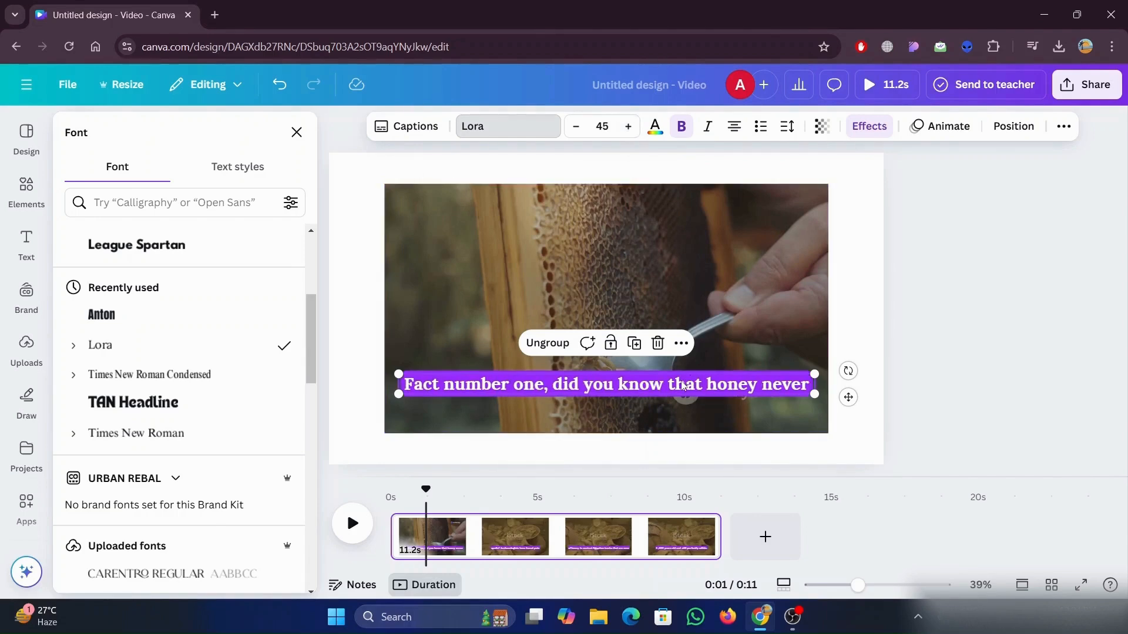
# Change the caption text color to the yellow solid color after trying light orange.
pyautogui.click(653, 134)
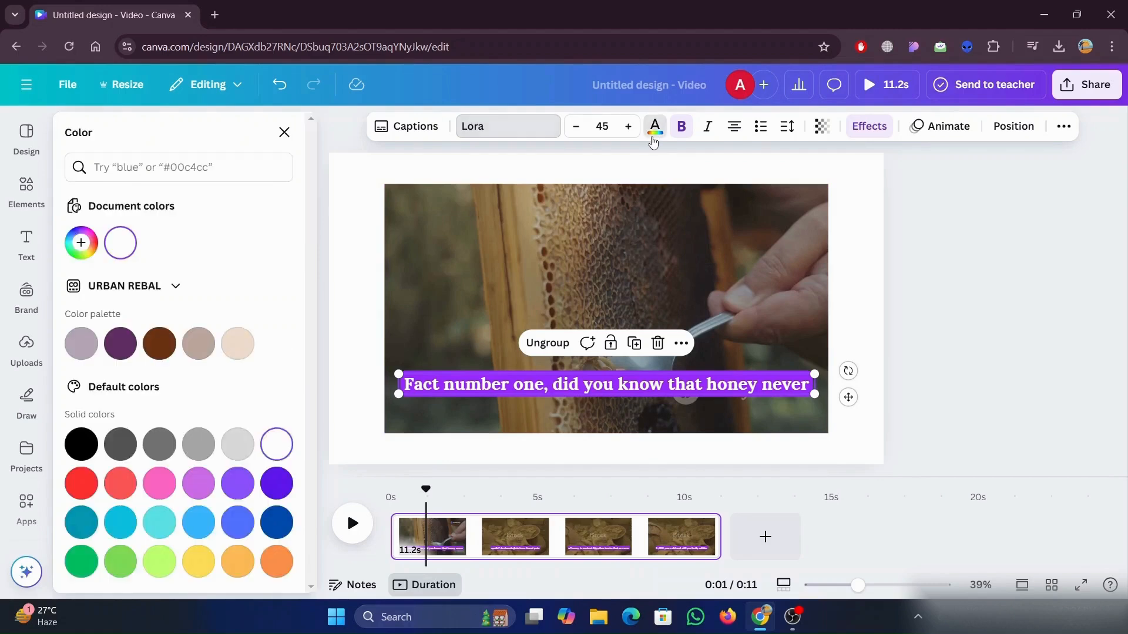
pyautogui.click(237, 560)
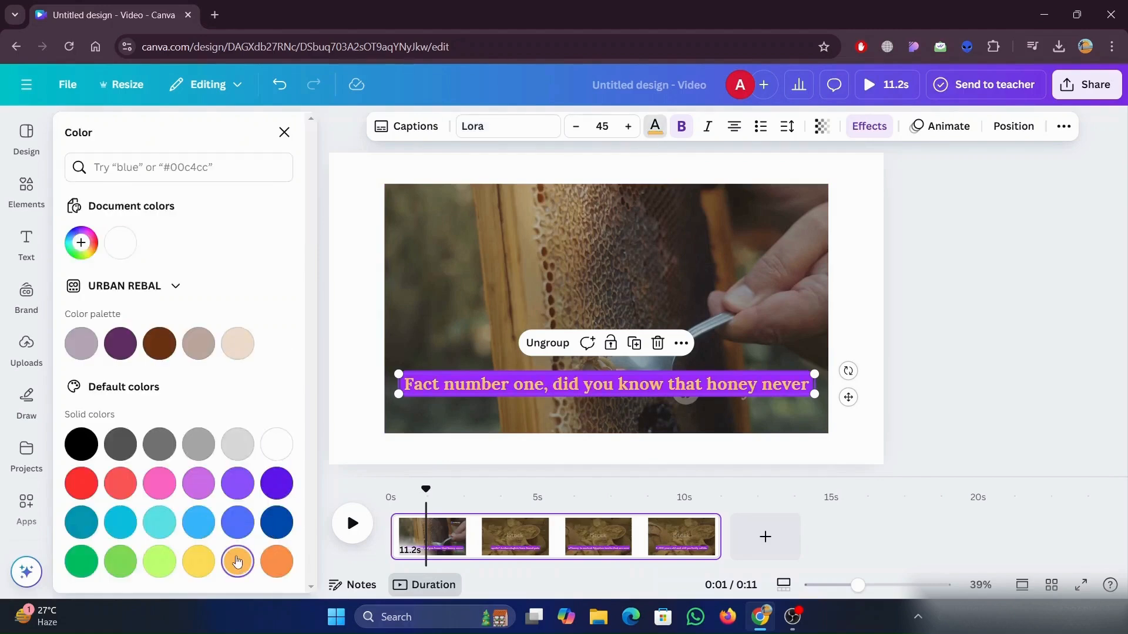
pyautogui.click(198, 561)
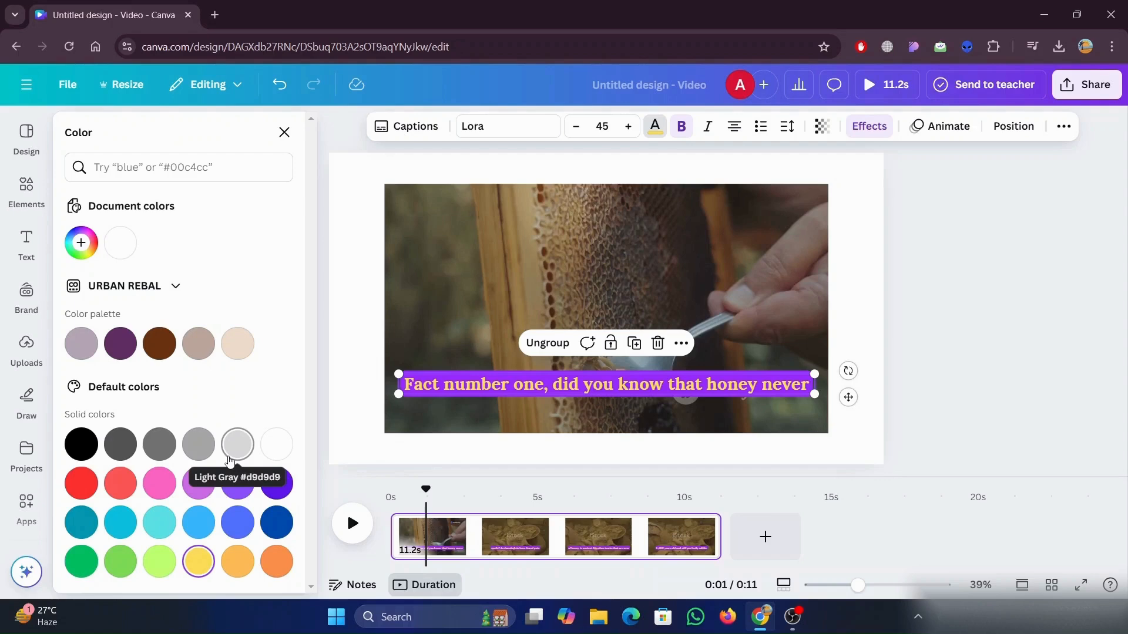
# Try toggling bold and italic on the caption text and look at its spacing options.
pyautogui.click(683, 130)
pyautogui.click(683, 130)
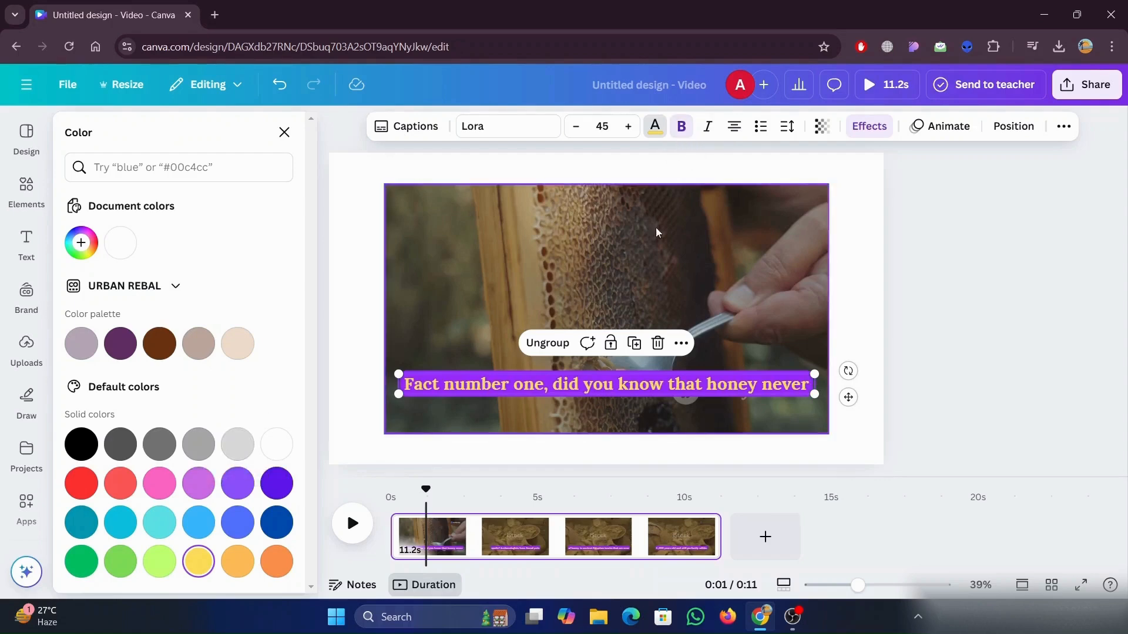
pyautogui.click(710, 129)
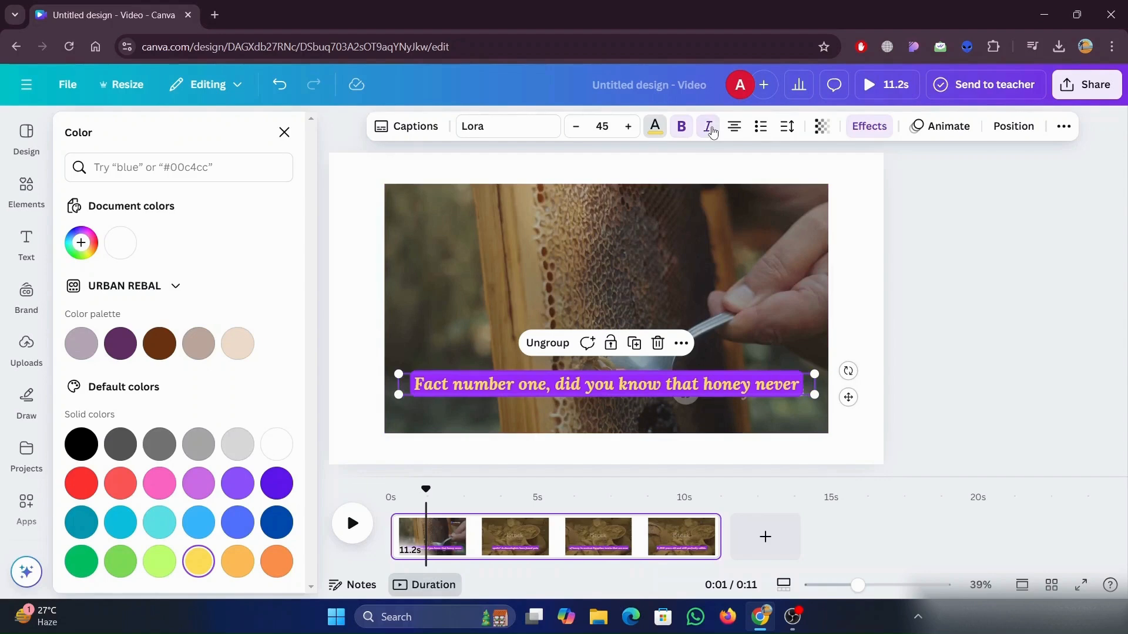
pyautogui.click(711, 130)
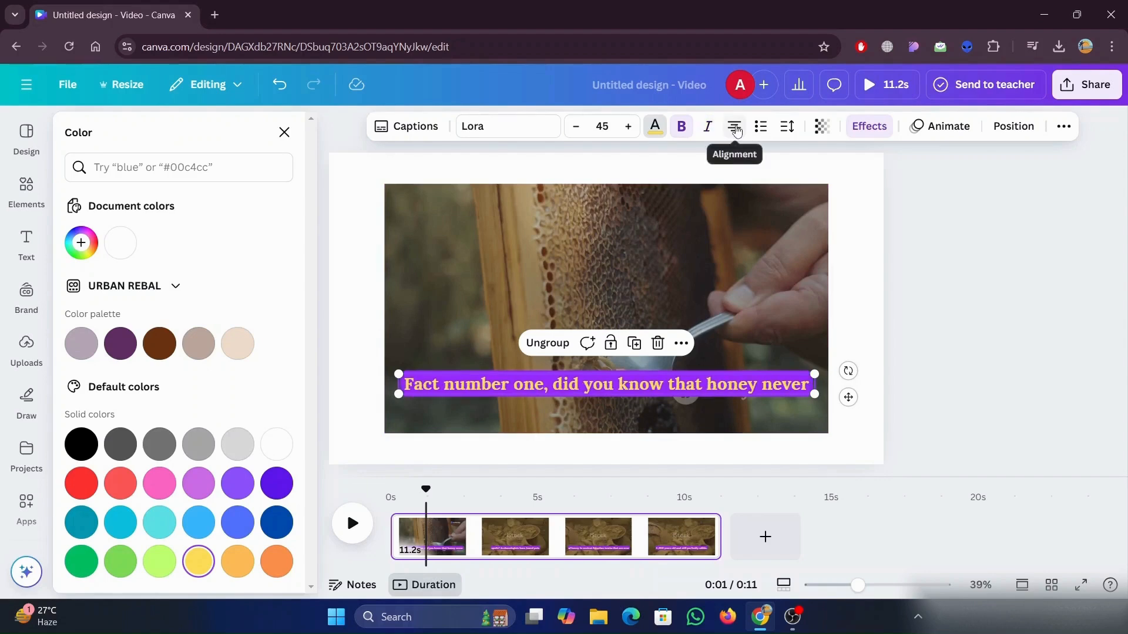
pyautogui.click(792, 130)
pyautogui.moveTo(735, 188)
pyautogui.mouseDown()
pyautogui.moveTo(787, 195)
pyautogui.moveTo(758, 189)
pyautogui.moveTo(722, 193)
pyautogui.moveTo(723, 204)
pyautogui.mouseUp()
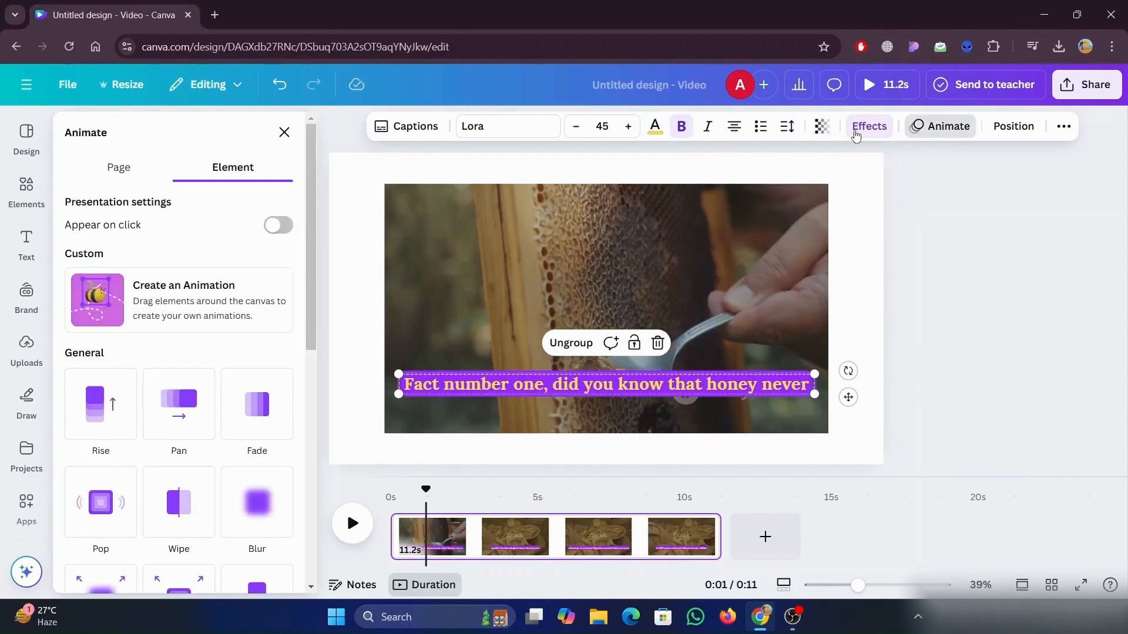
# Reapply the Background text effect to the first caption, with roundness 50, spread 50 and transparency 100.
pyautogui.click(884, 133)
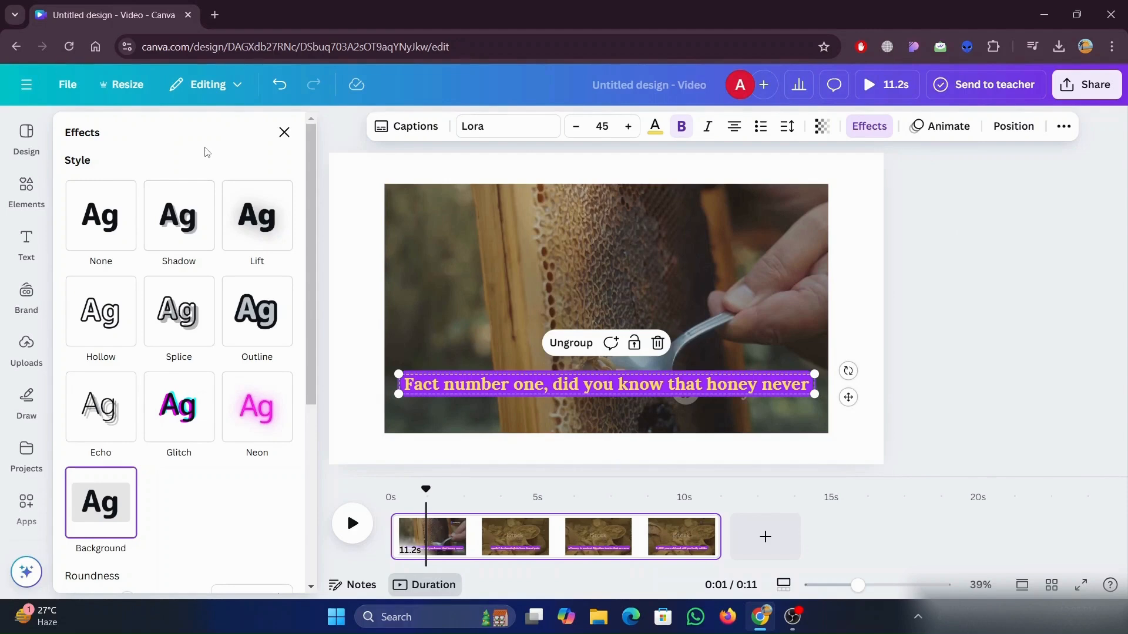
pyautogui.scroll(-2, 207, 152)
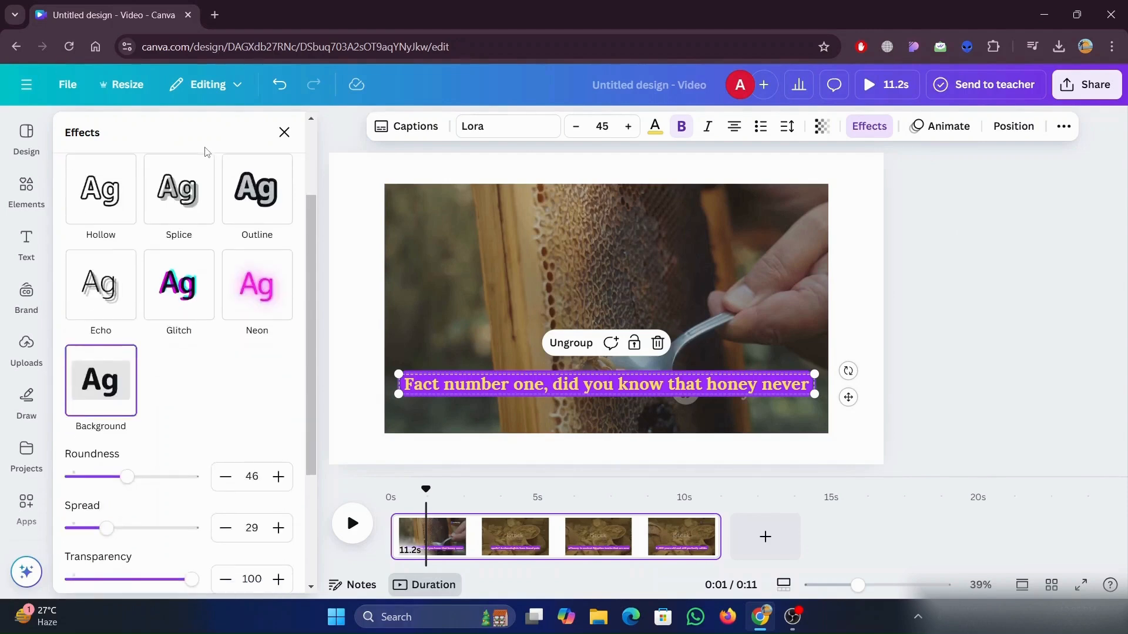
pyautogui.click(114, 382)
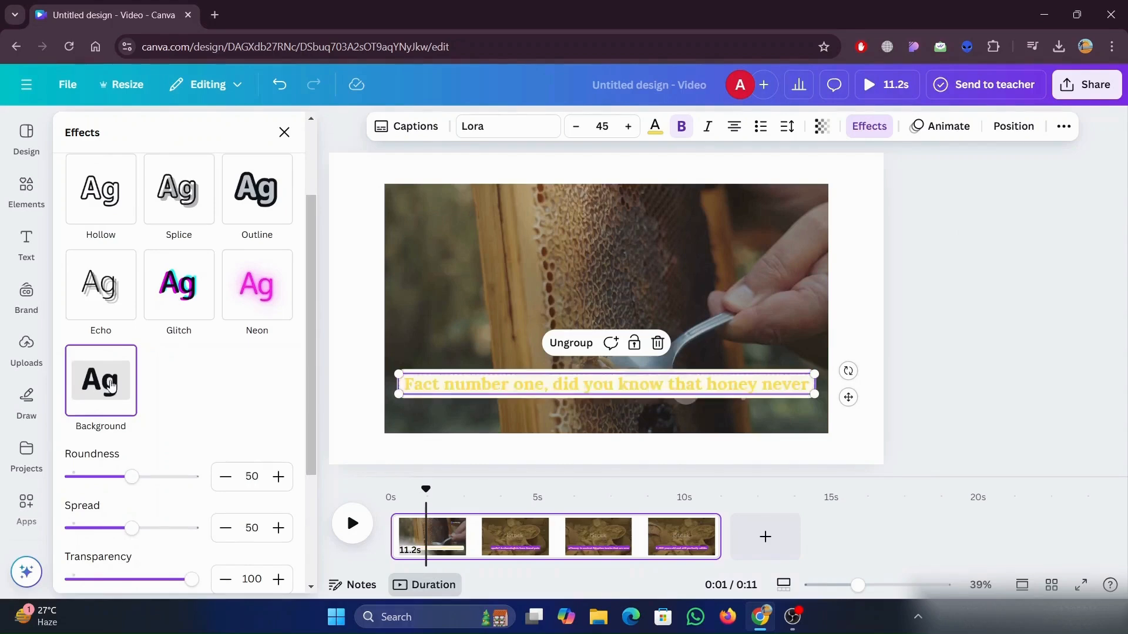
pyautogui.scroll(-3, 118, 385)
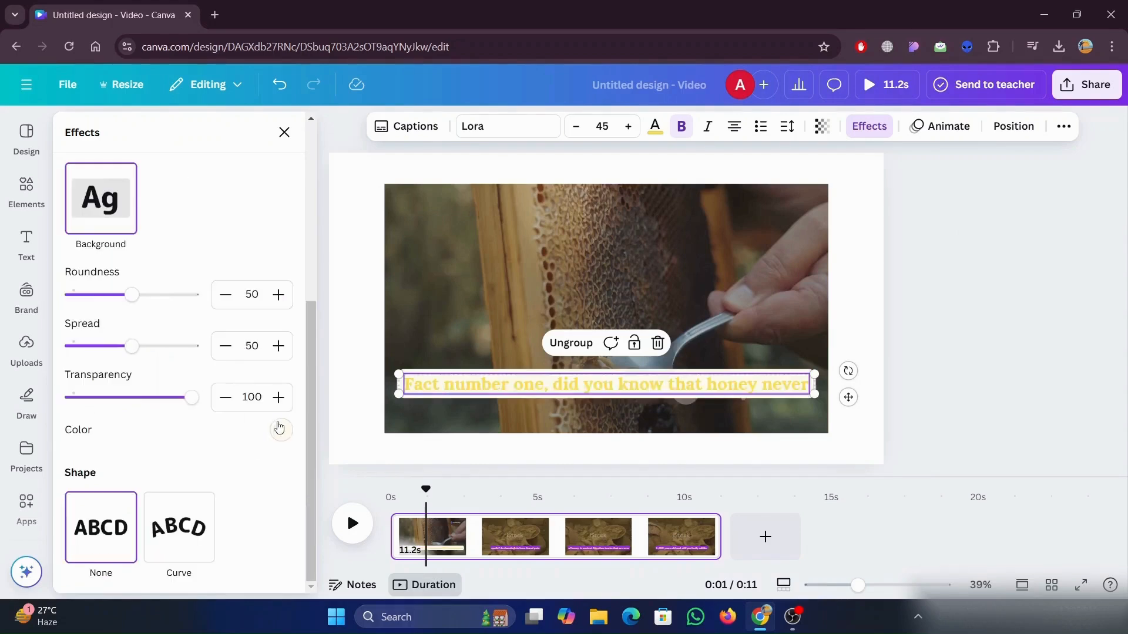
# Try brand palette colors for the caption's background effect, including beige and dark purple, and set it to black.
pyautogui.click(279, 430)
pyautogui.click(184, 316)
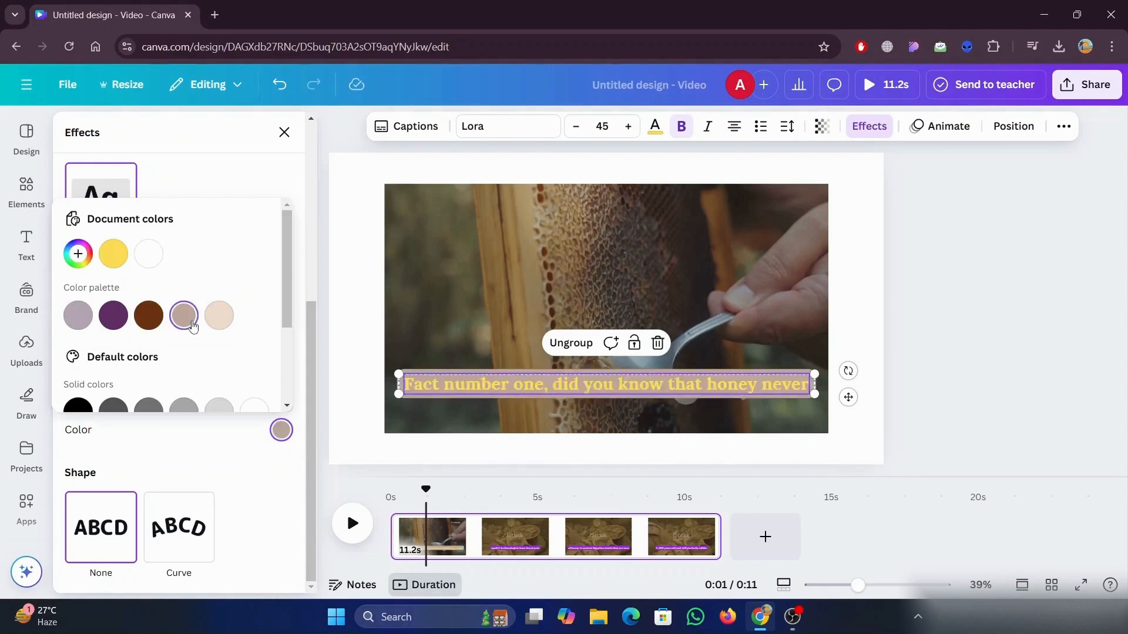
pyautogui.click(219, 316)
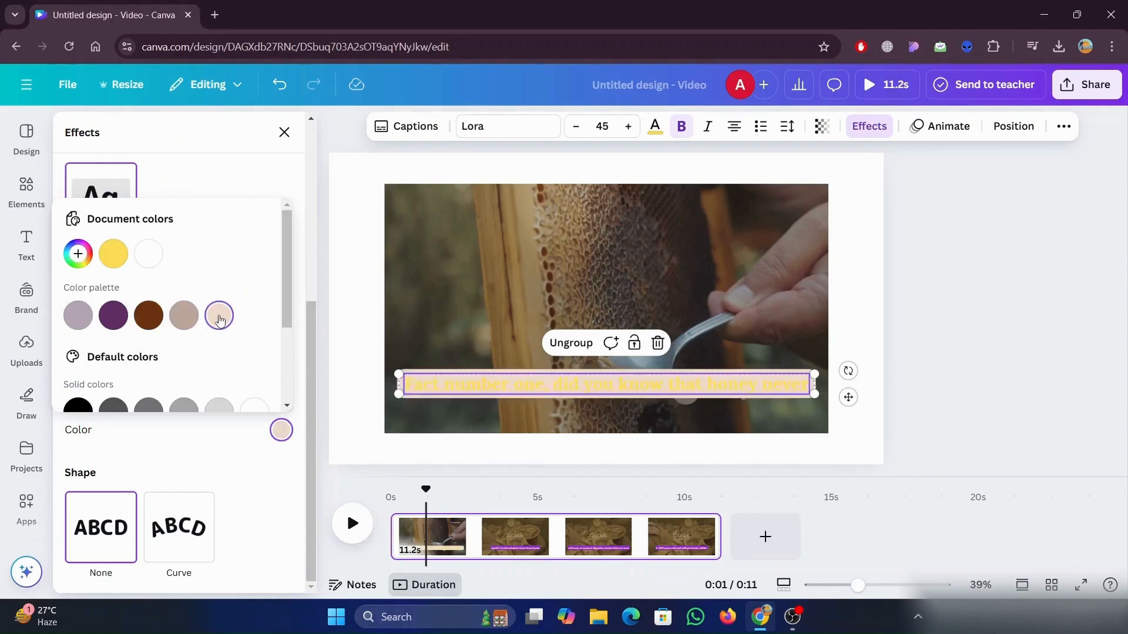
pyautogui.click(118, 319)
pyautogui.scroll(-2, 119, 321)
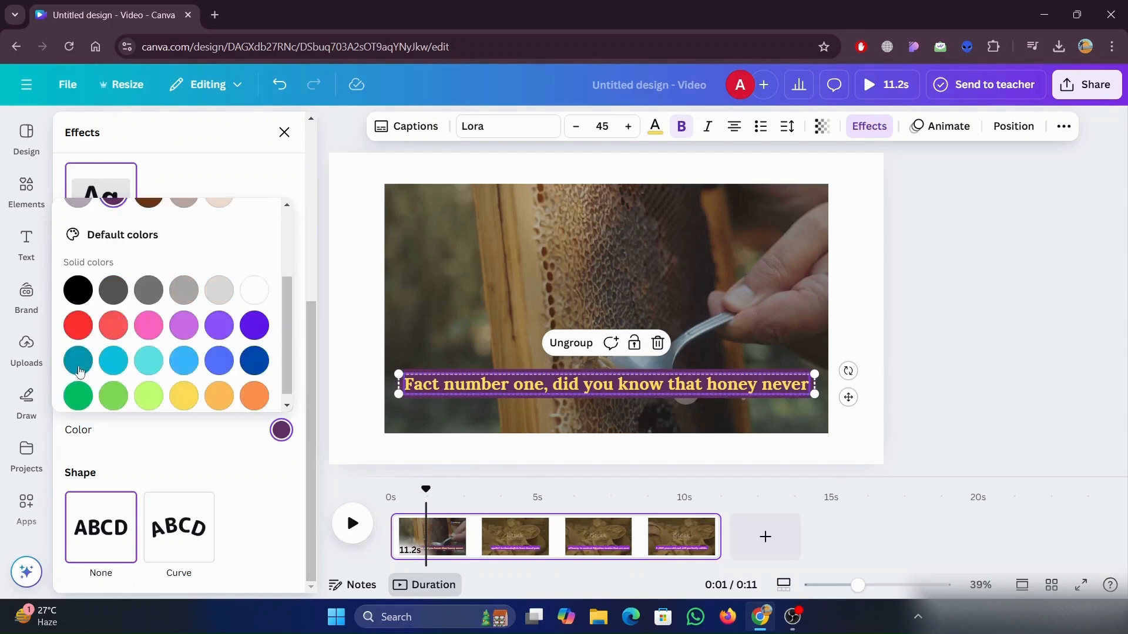
pyautogui.click(78, 291)
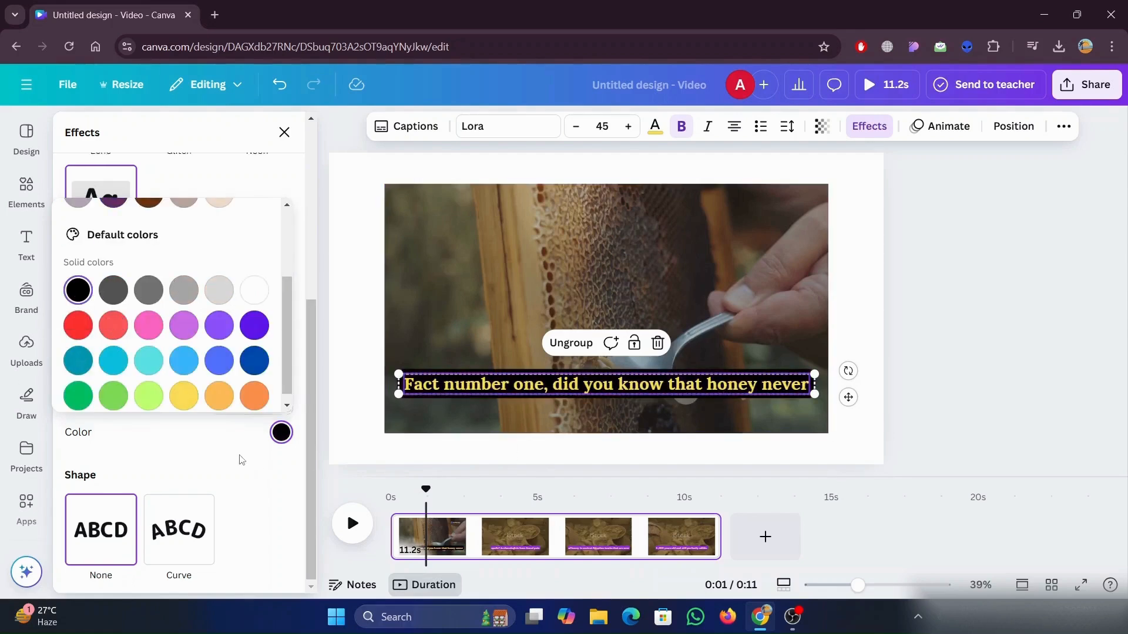
pyautogui.scroll(3, 213, 321)
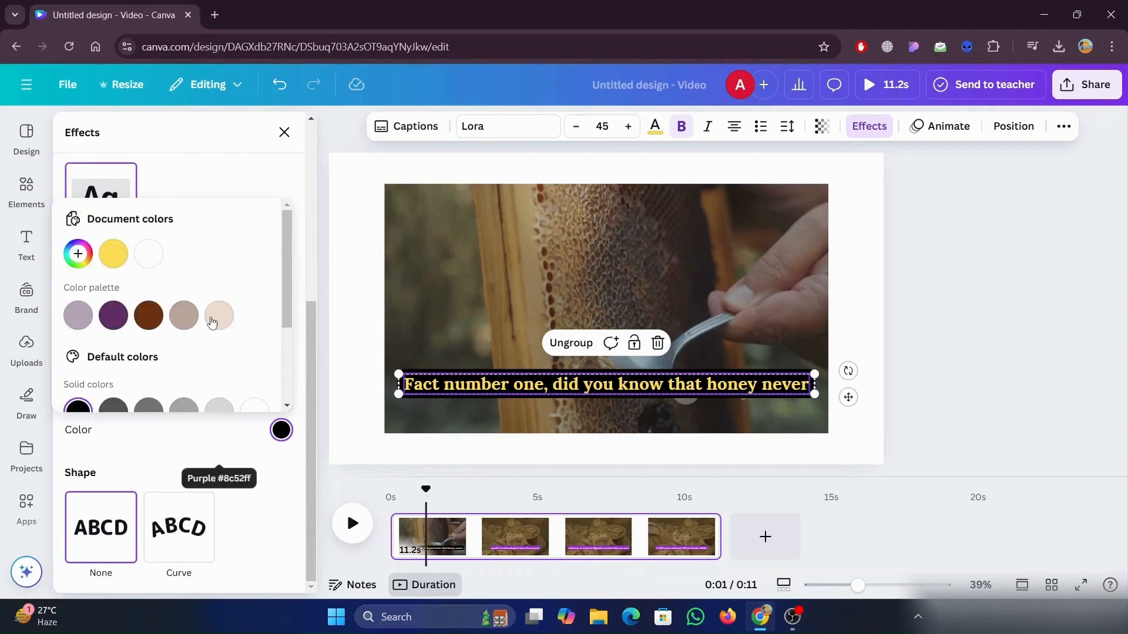
# Replace the caption's Background effect with an Outline effect, colored black with thickness 148.
pyautogui.click(239, 188)
pyautogui.scroll(5, 239, 188)
pyautogui.click(243, 309)
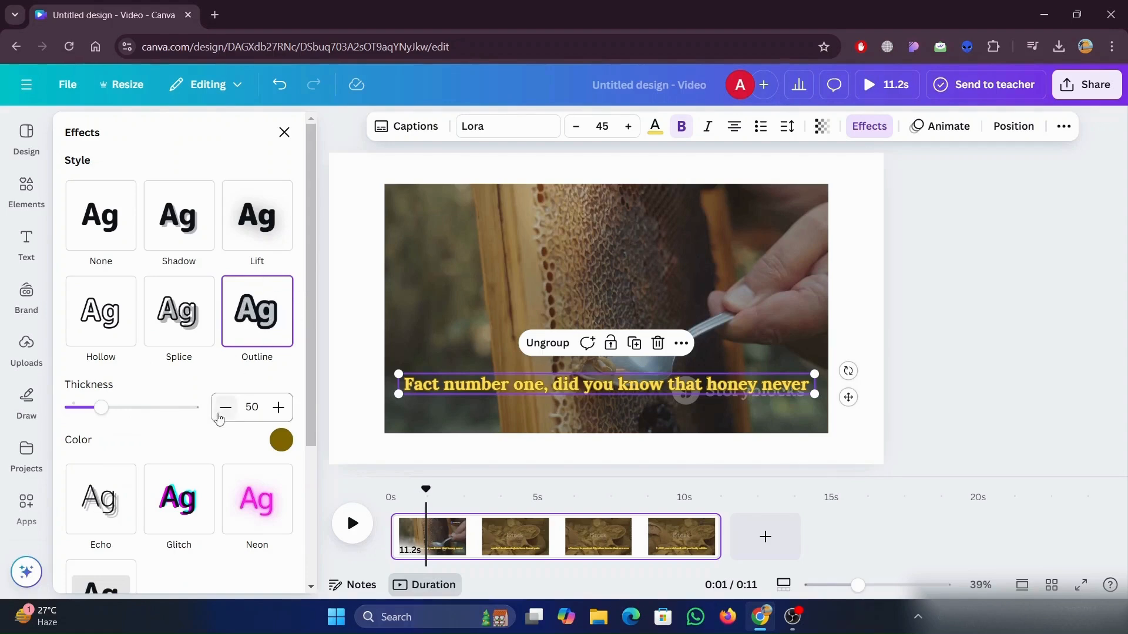
pyautogui.moveTo(112, 413); pyautogui.dragTo(3, 441)
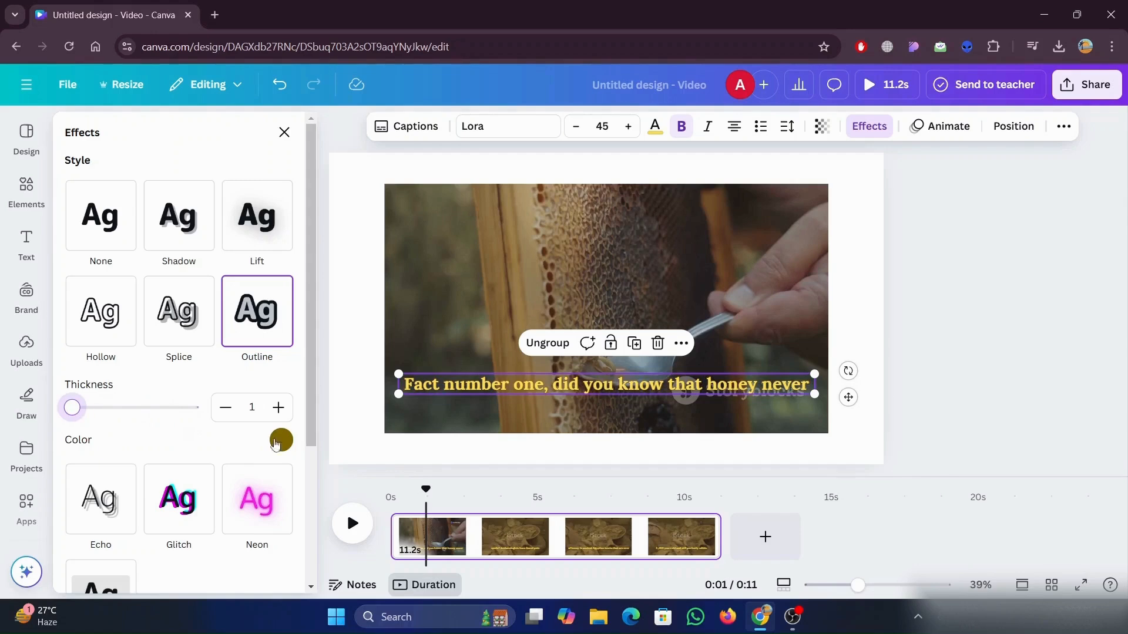
pyautogui.click(281, 441)
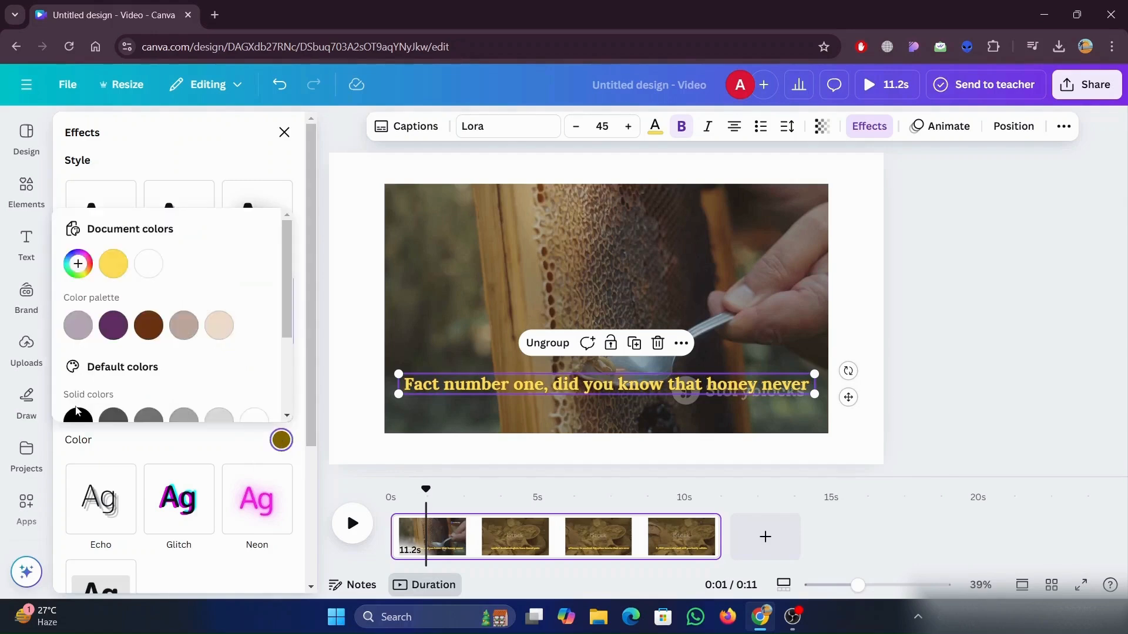
pyautogui.click(77, 416)
pyautogui.click(296, 344)
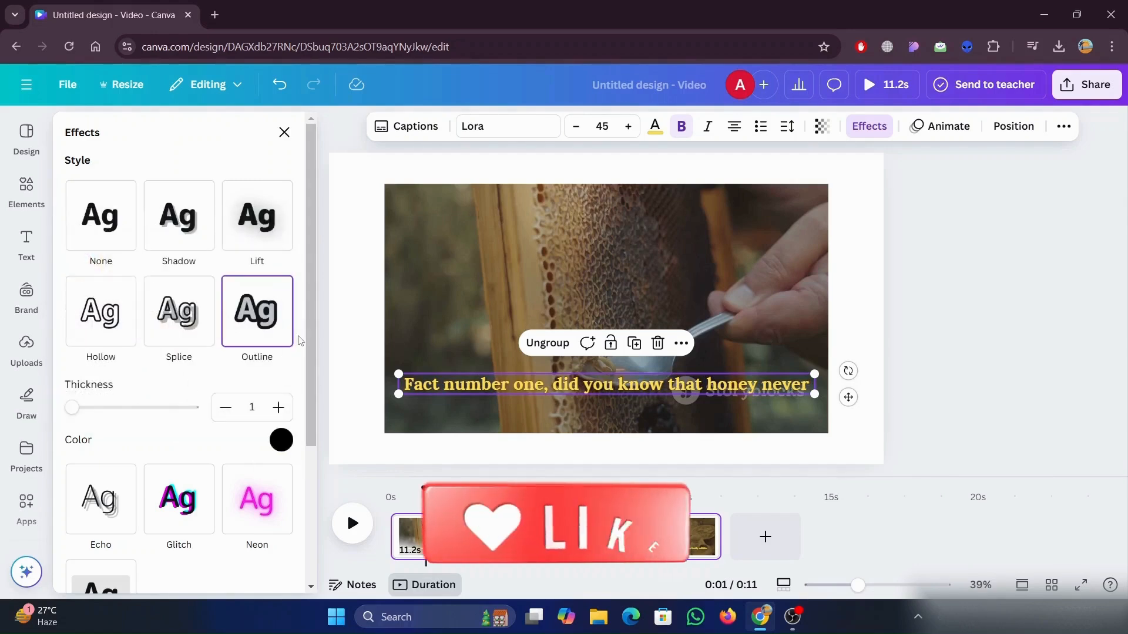
pyautogui.moveTo(74, 407); pyautogui.dragTo(162, 419)
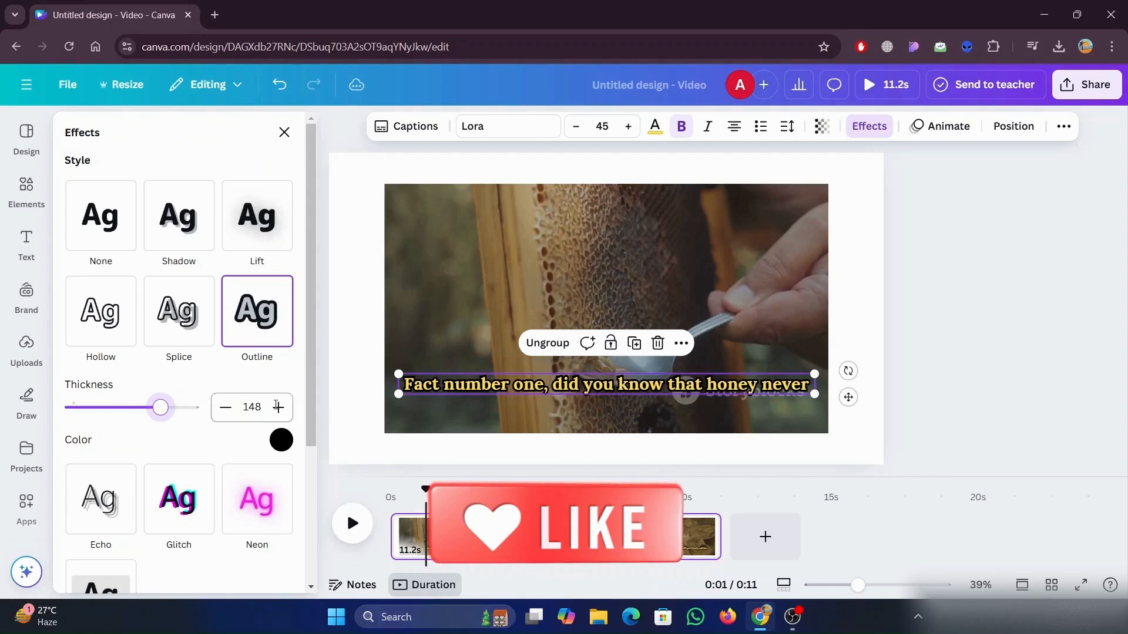
# Move the caption to the upper edge of the video and scrub slightly forward to check it.
pyautogui.click(676, 389)
pyautogui.click(743, 371)
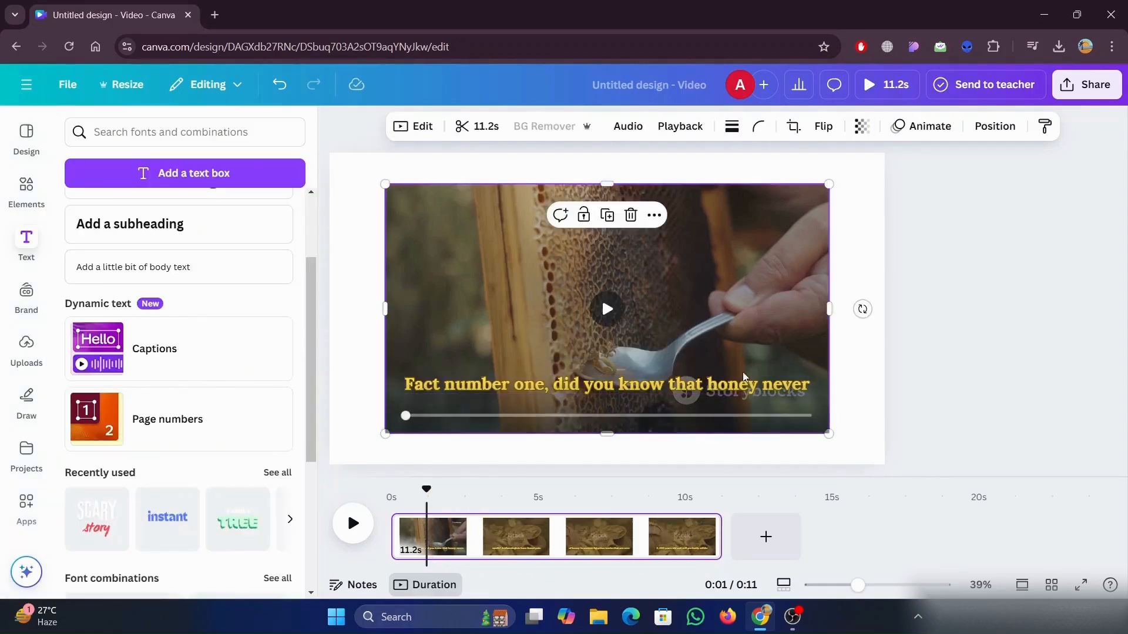
pyautogui.click(734, 385)
pyautogui.moveTo(734, 385); pyautogui.dragTo(720, 209)
pyautogui.click(721, 300)
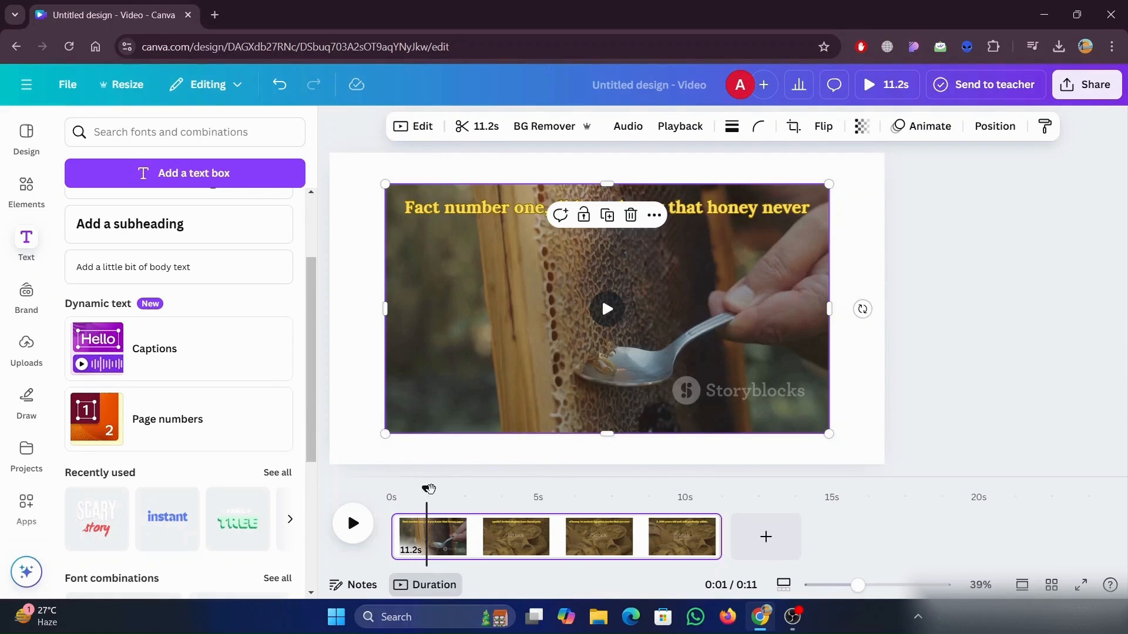
pyautogui.moveTo(429, 489)
pyautogui.mouseDown()
pyautogui.moveTo(689, 489)
pyautogui.moveTo(394, 489)
pyautogui.moveTo(750, 489)
pyautogui.moveTo(448, 489)
pyautogui.mouseUp()
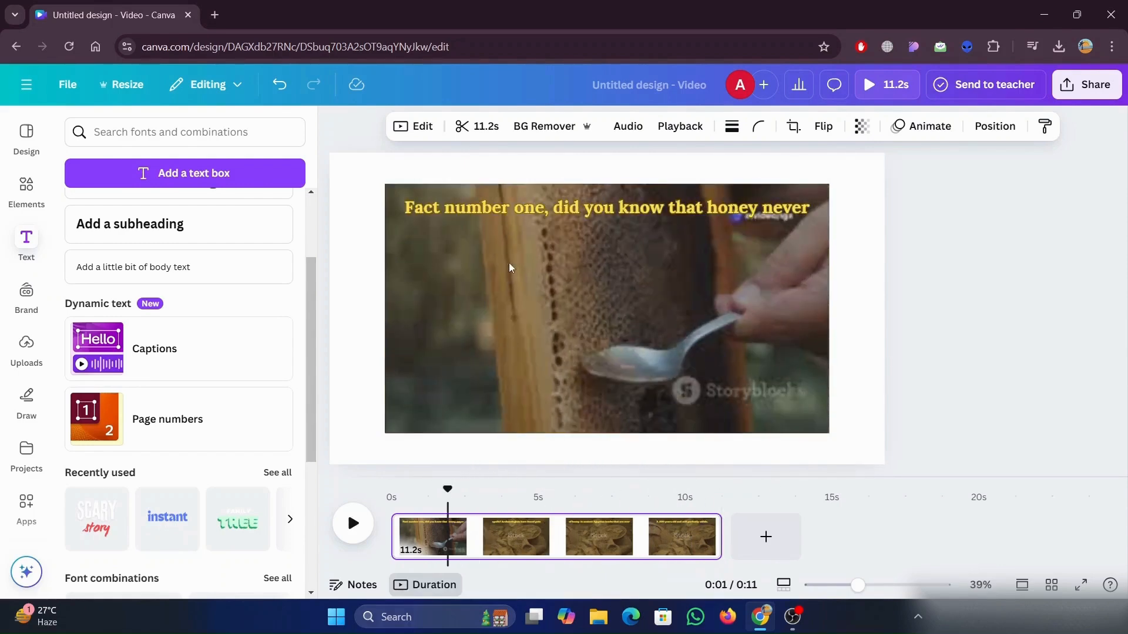
# In the caption list, move the word "spoils?" from the start of the second caption to the end of the first.
pyautogui.click(510, 207)
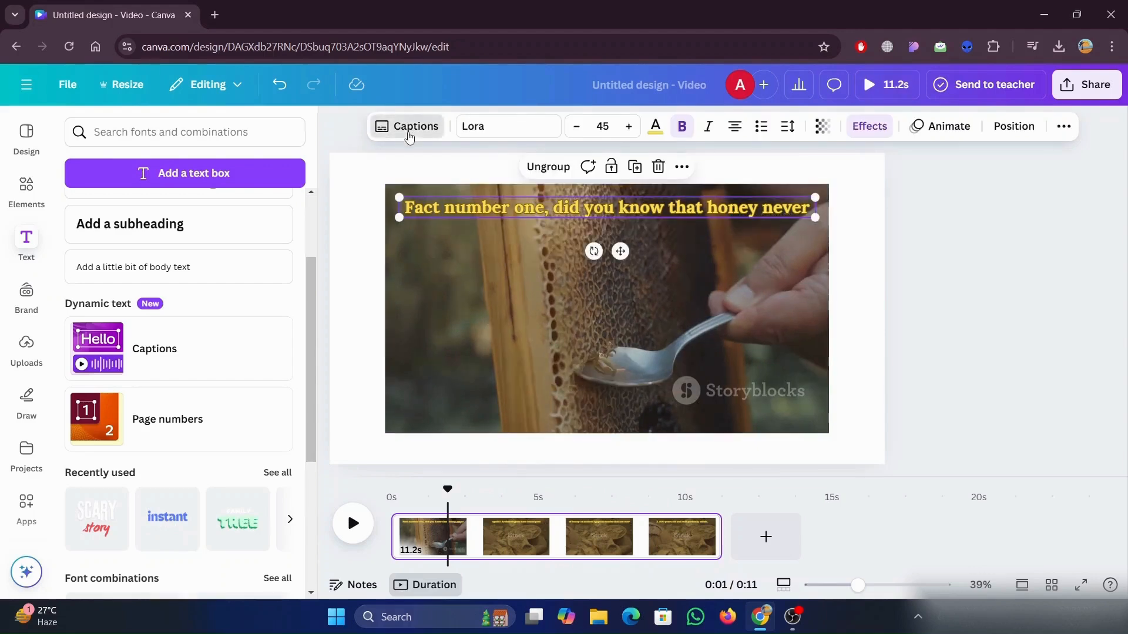
pyautogui.click(409, 128)
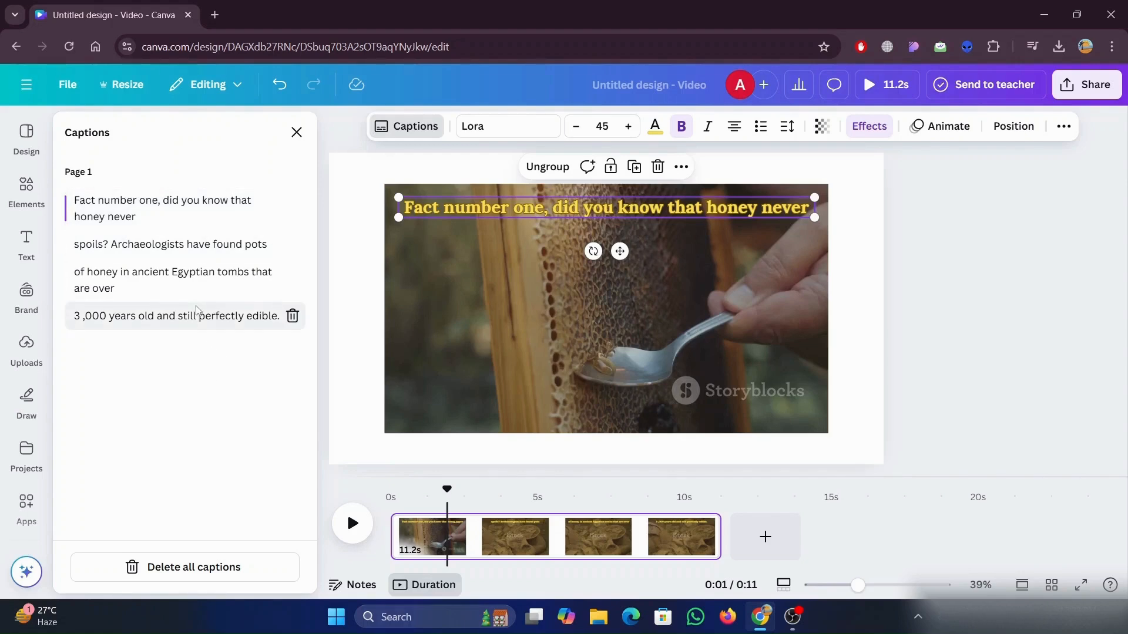
pyautogui.click(136, 215)
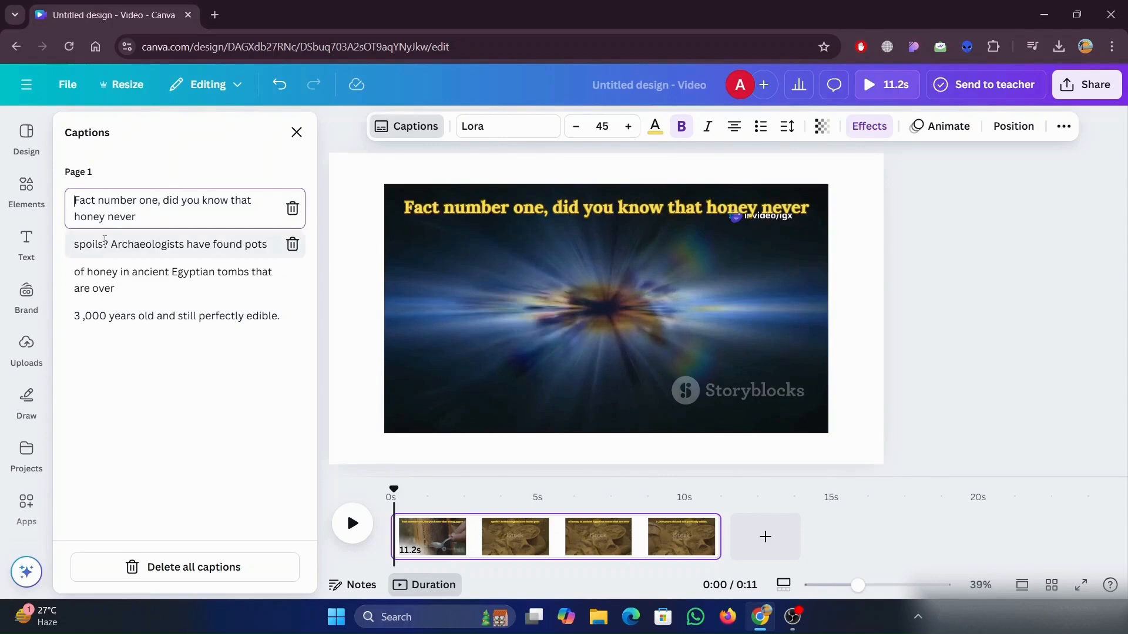
pyautogui.click(110, 243)
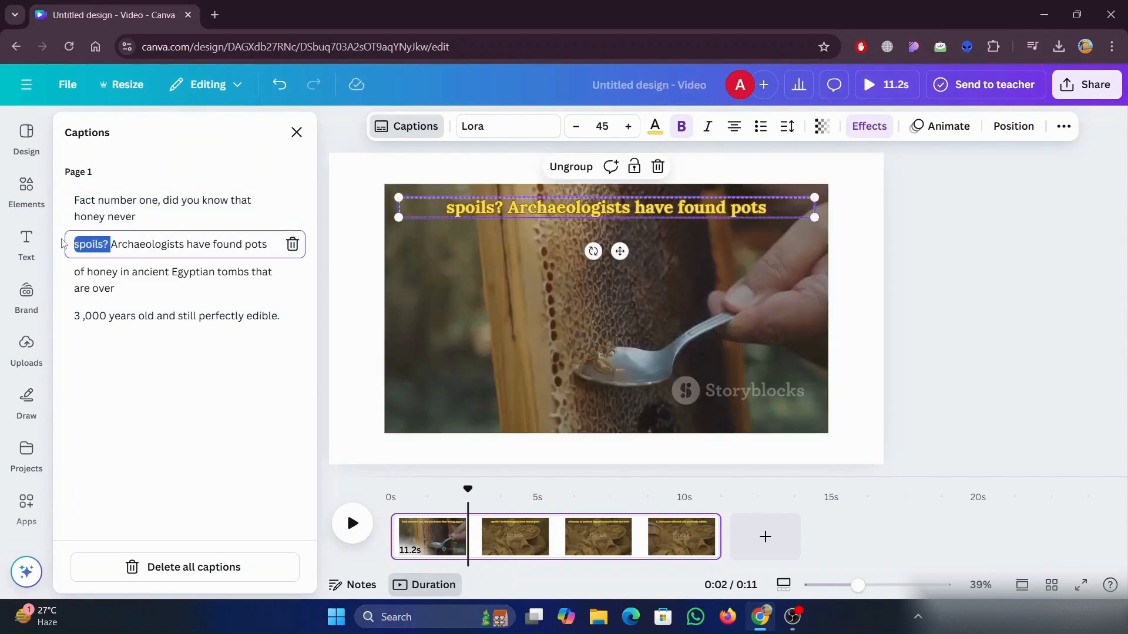
pyautogui.press('BackSpace')
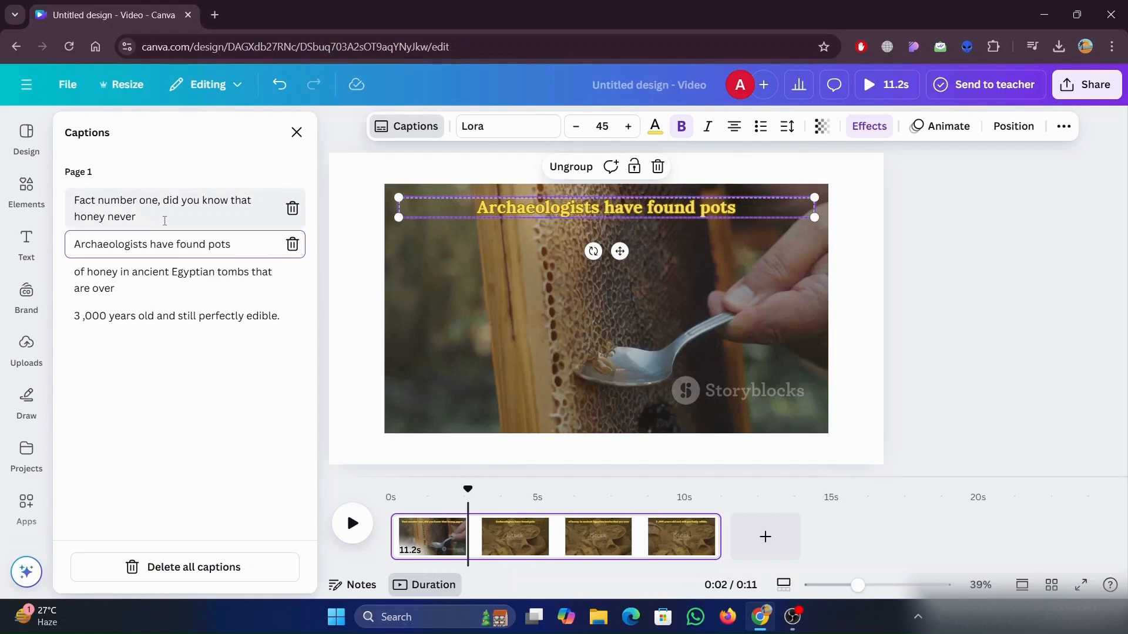
pyautogui.click(167, 221)
pyautogui.write('spoils?')
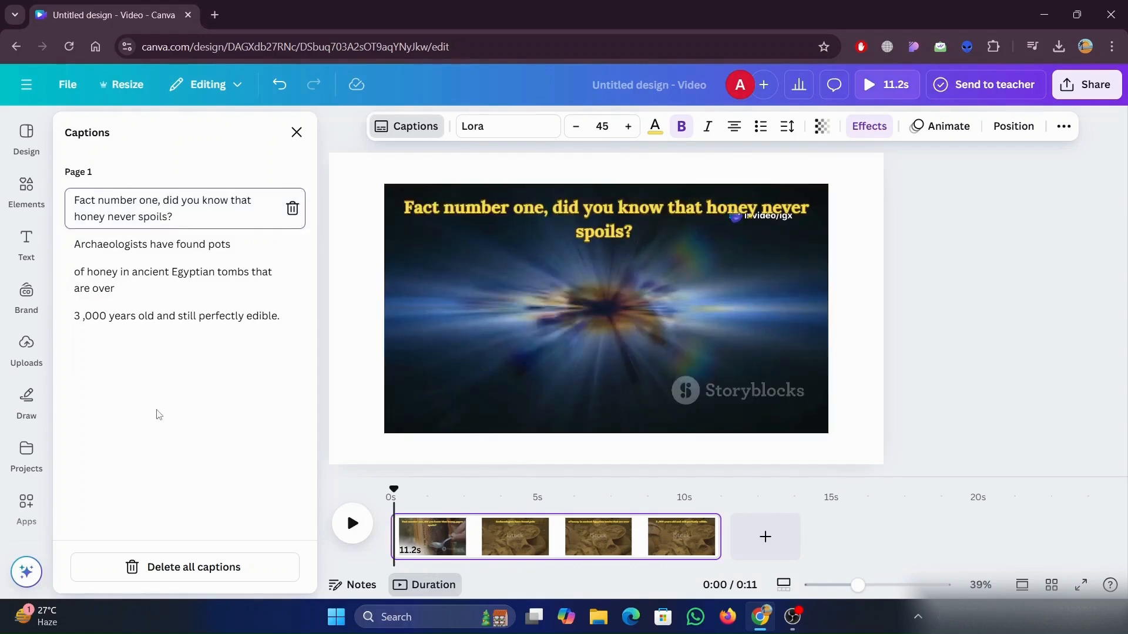
pyautogui.click(158, 414)
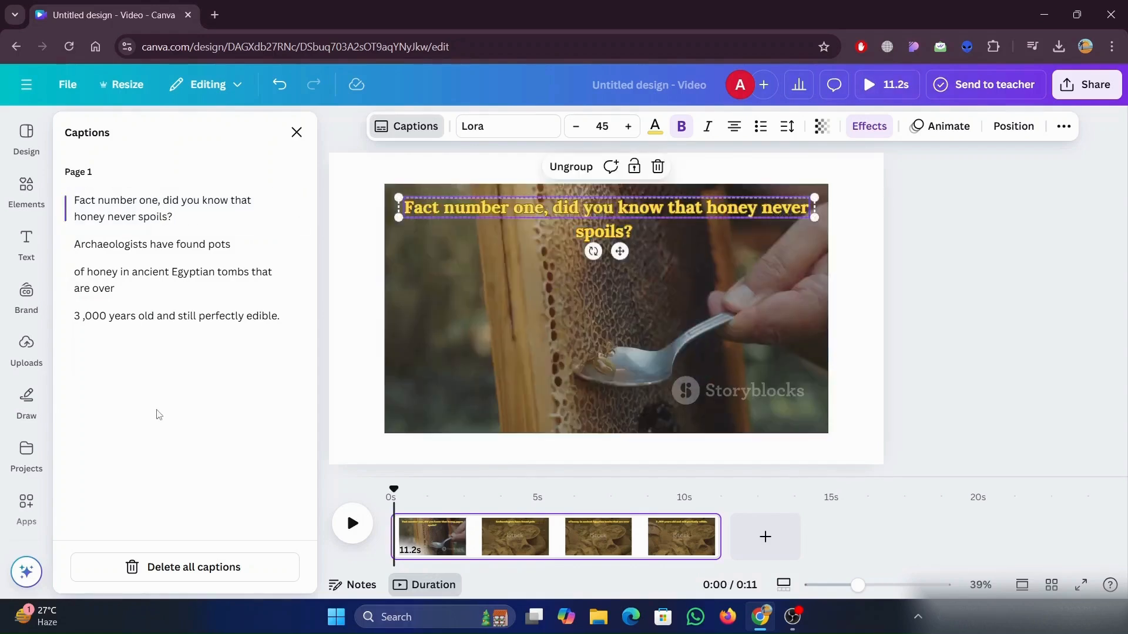
# Remove the fourth caption and append its text, "3 ,000 years old and still perfectly edible.", to the third caption.
pyautogui.click(76, 316)
pyautogui.moveTo(75, 315); pyautogui.dragTo(359, 322)
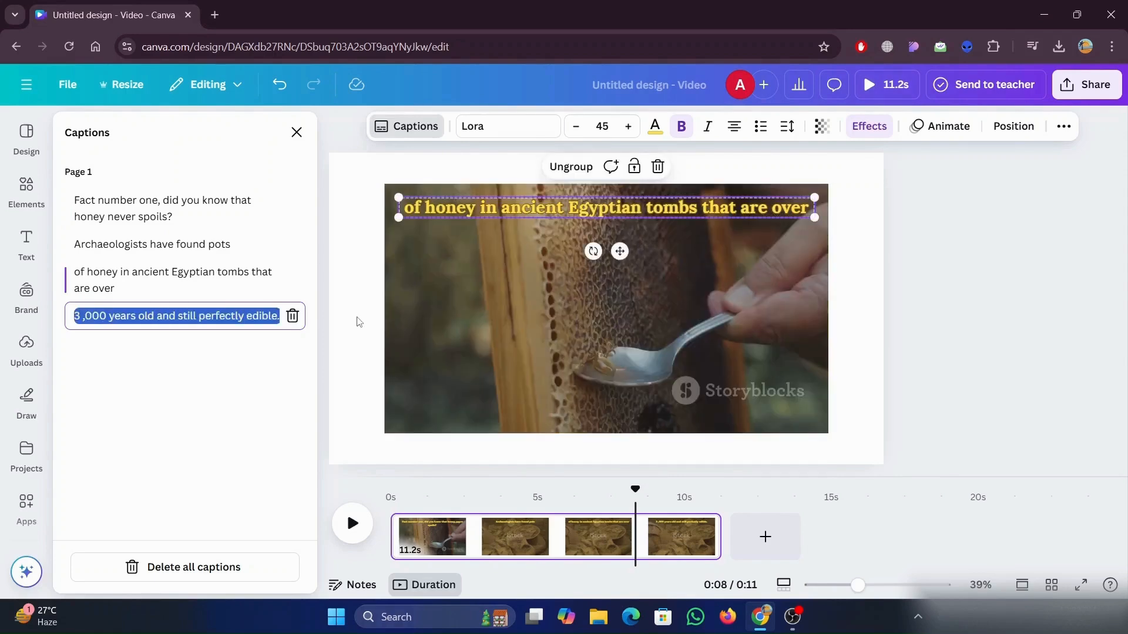
pyautogui.press('BackSpace')
pyautogui.press('BackSpace')
pyautogui.click(182, 290)
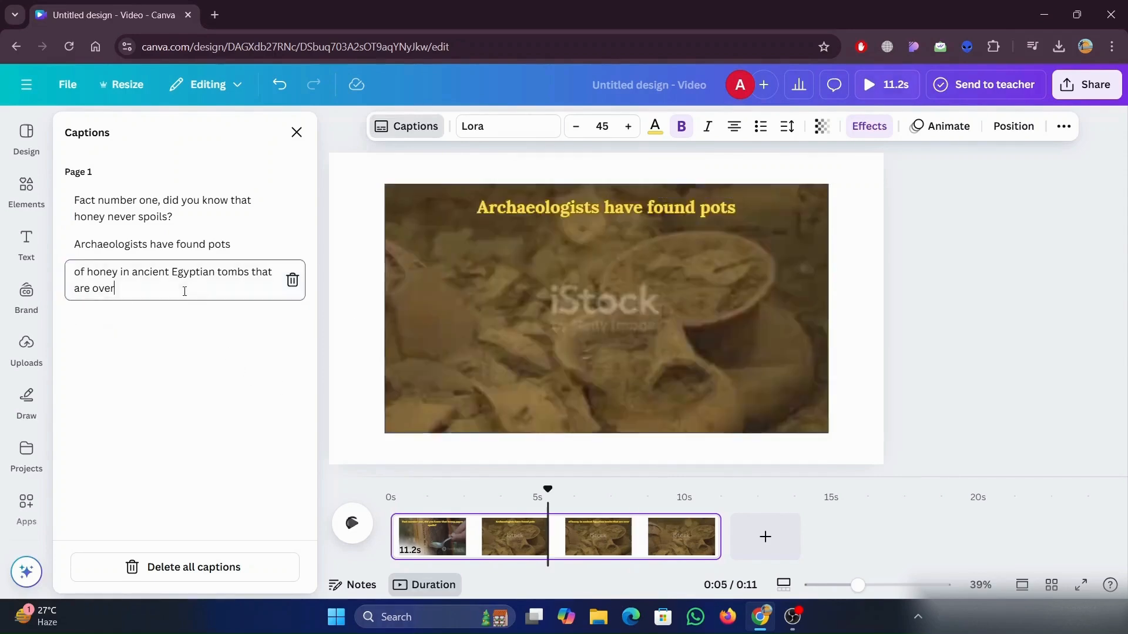
pyautogui.write('3 ,000 years old and still perfectly edible.')
pyautogui.click(174, 376)
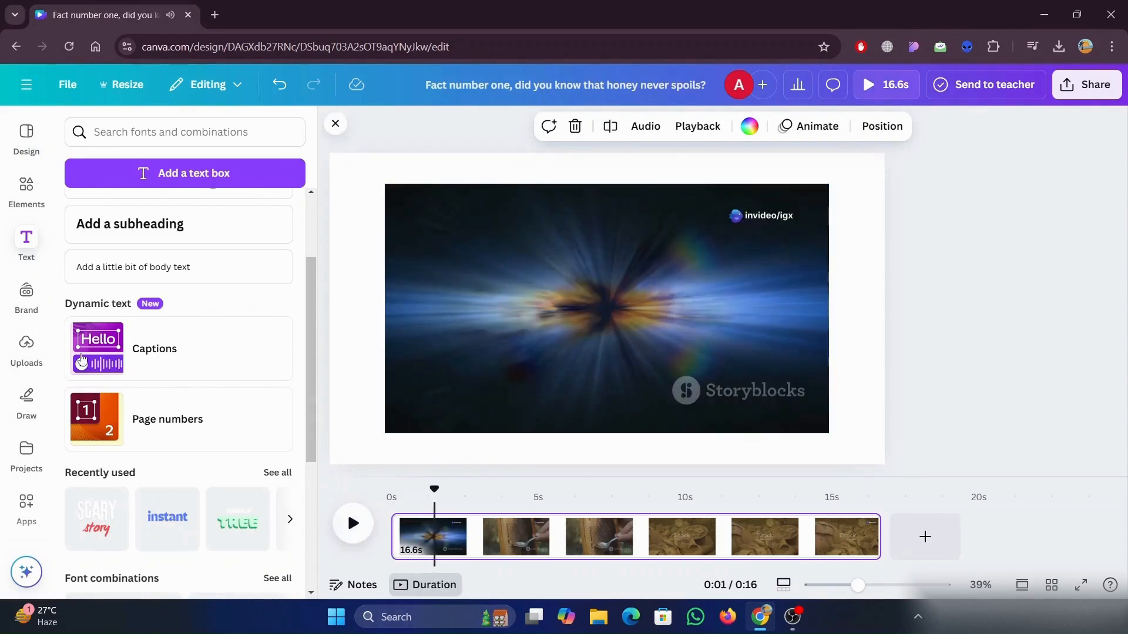
# Generate captions for all videos with audio in the 16.6-second design.
pyautogui.click(212, 351)
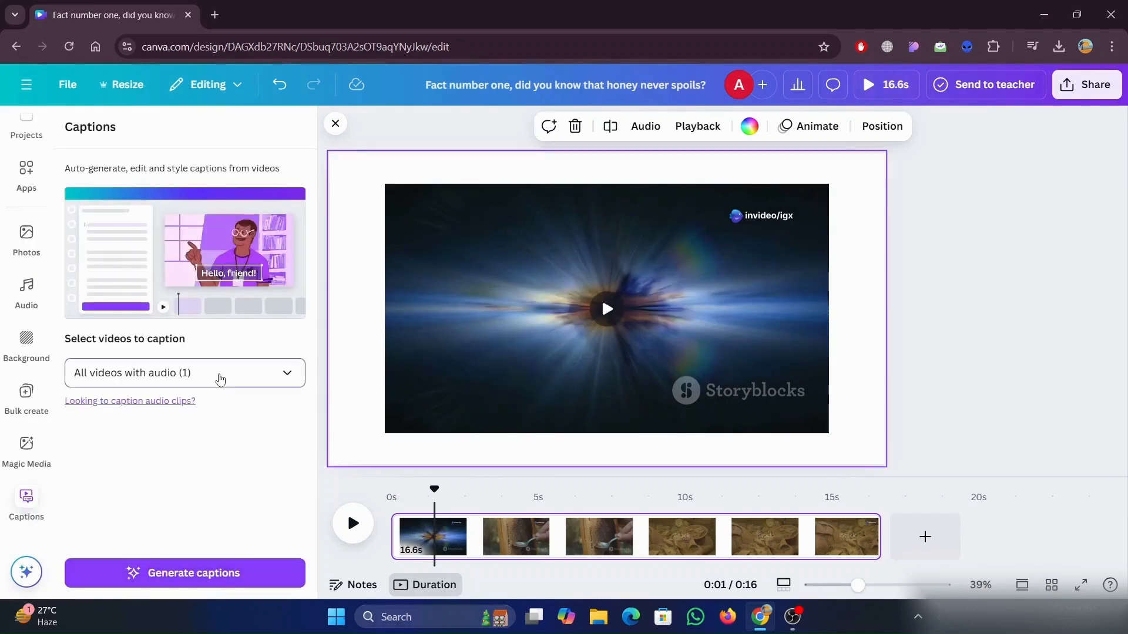
pyautogui.click(220, 375)
pyautogui.click(159, 521)
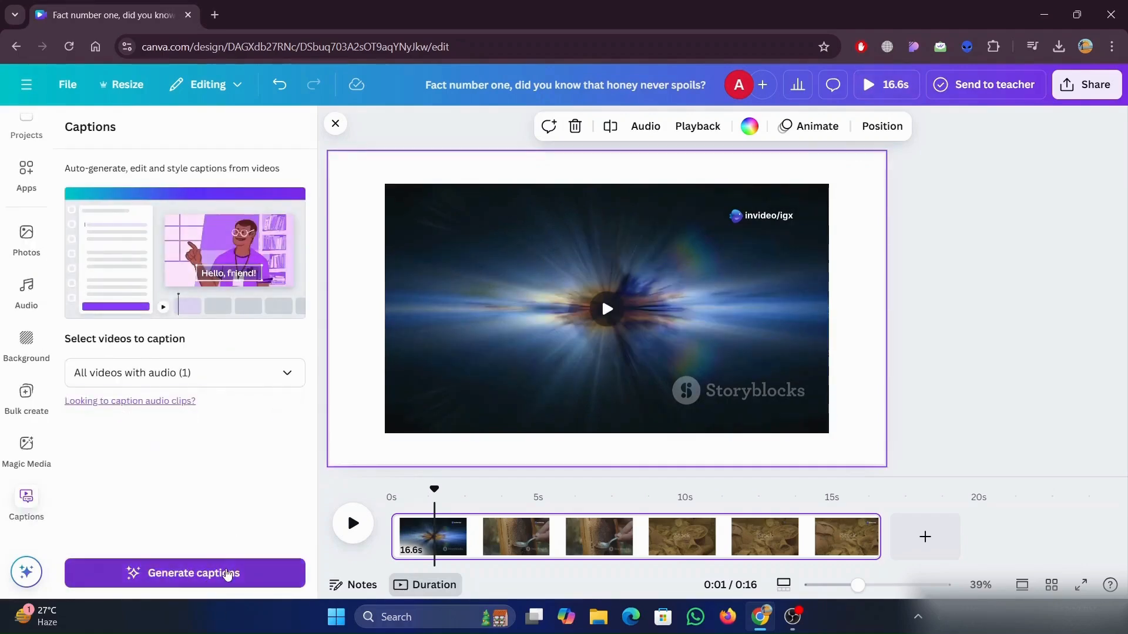
pyautogui.click(227, 574)
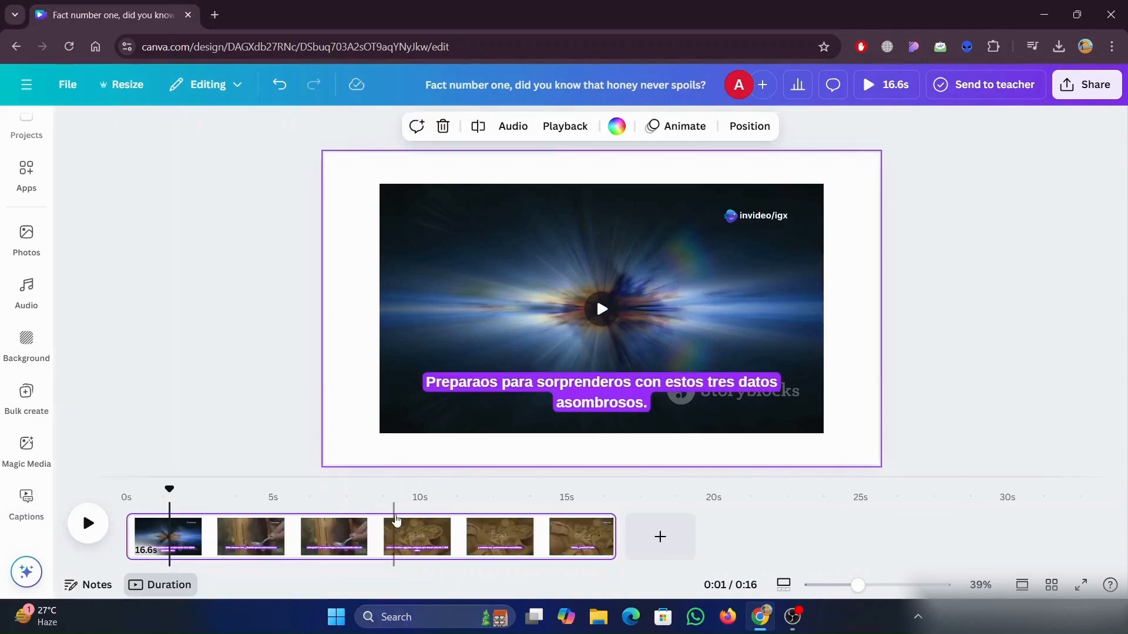
# Play the Spanish-captioned video and scrub further along the timeline to review the generated captions.
pyautogui.click(88, 522)
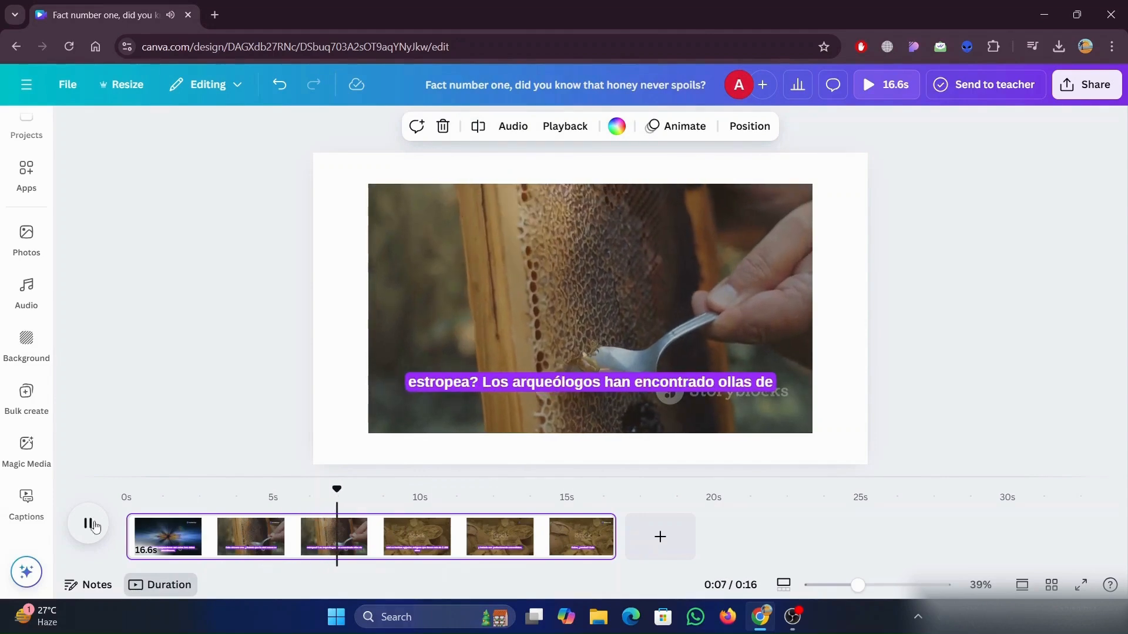
pyautogui.click(93, 525)
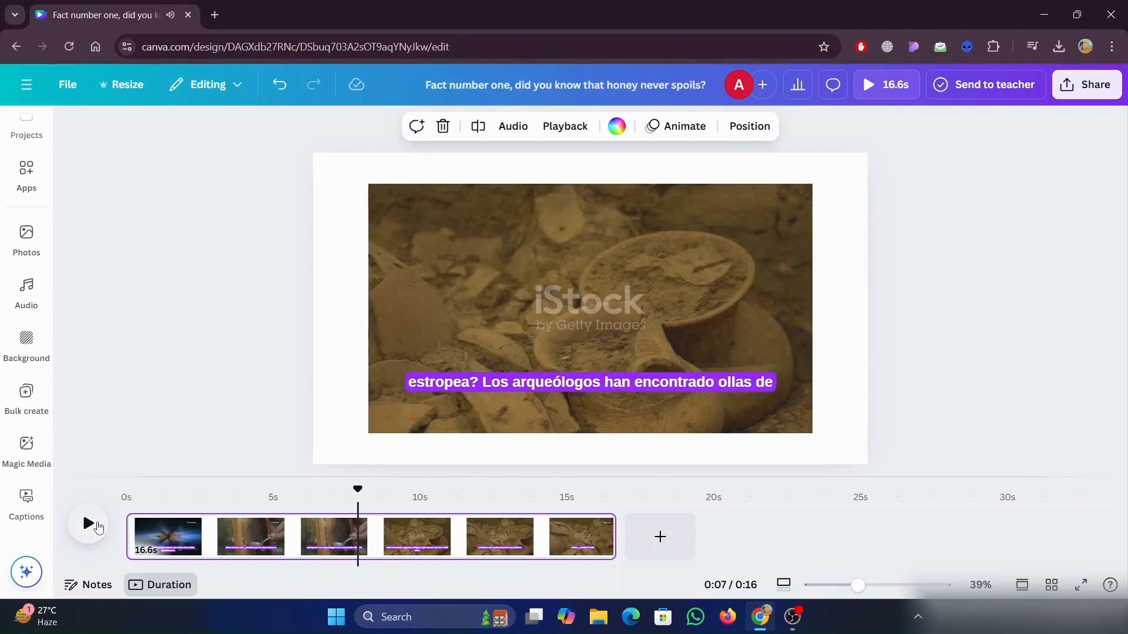
pyautogui.moveTo(360, 491); pyautogui.dragTo(428, 492)
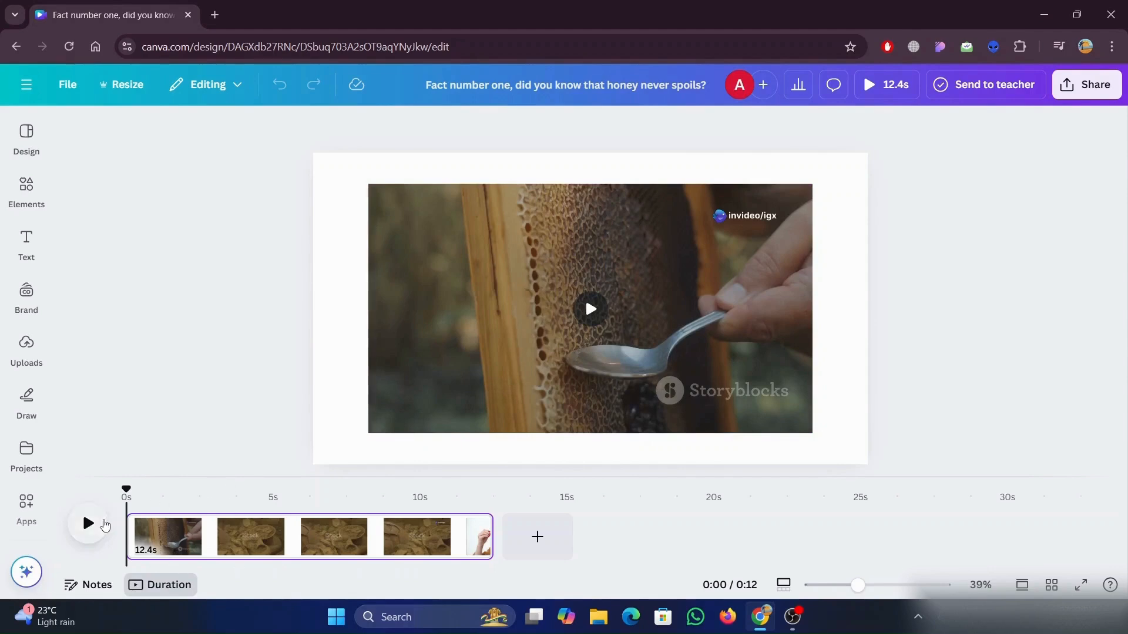
# Briefly play the uncaptioned 12.4-second video and return the playhead to 0.0s.
pyautogui.click(88, 524)
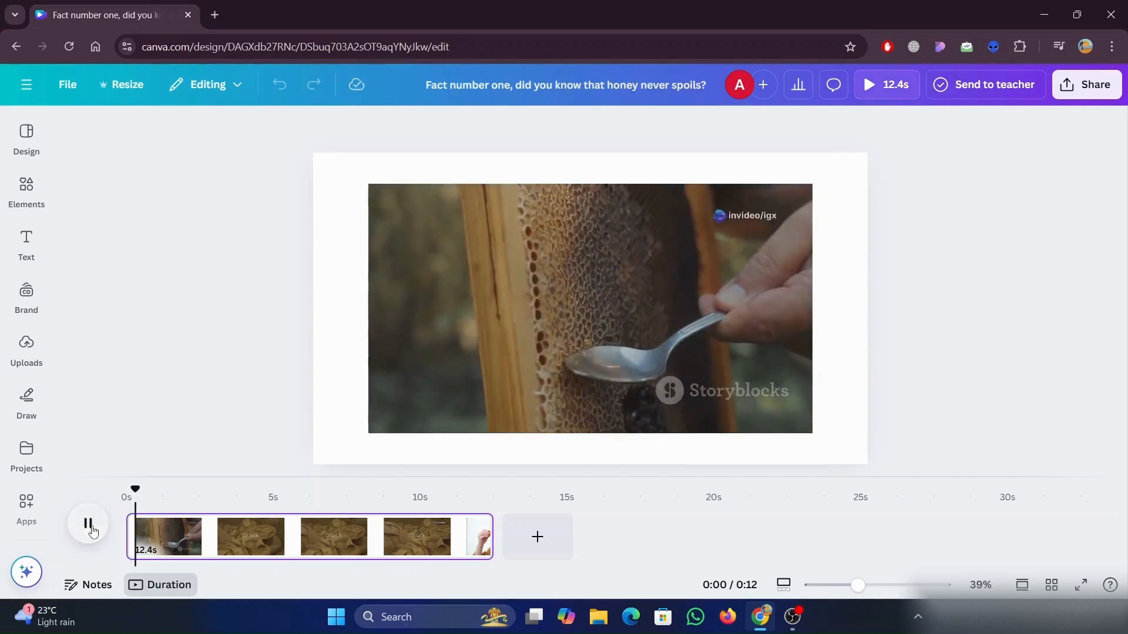
pyautogui.click(91, 530)
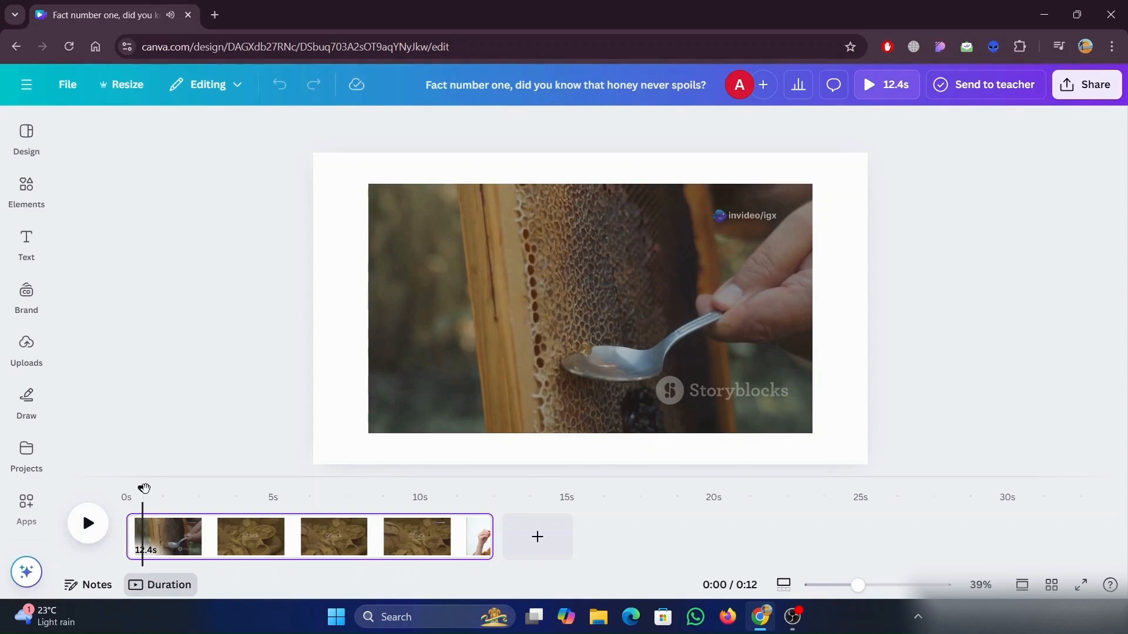
pyautogui.moveTo(143, 488); pyautogui.dragTo(120, 518)
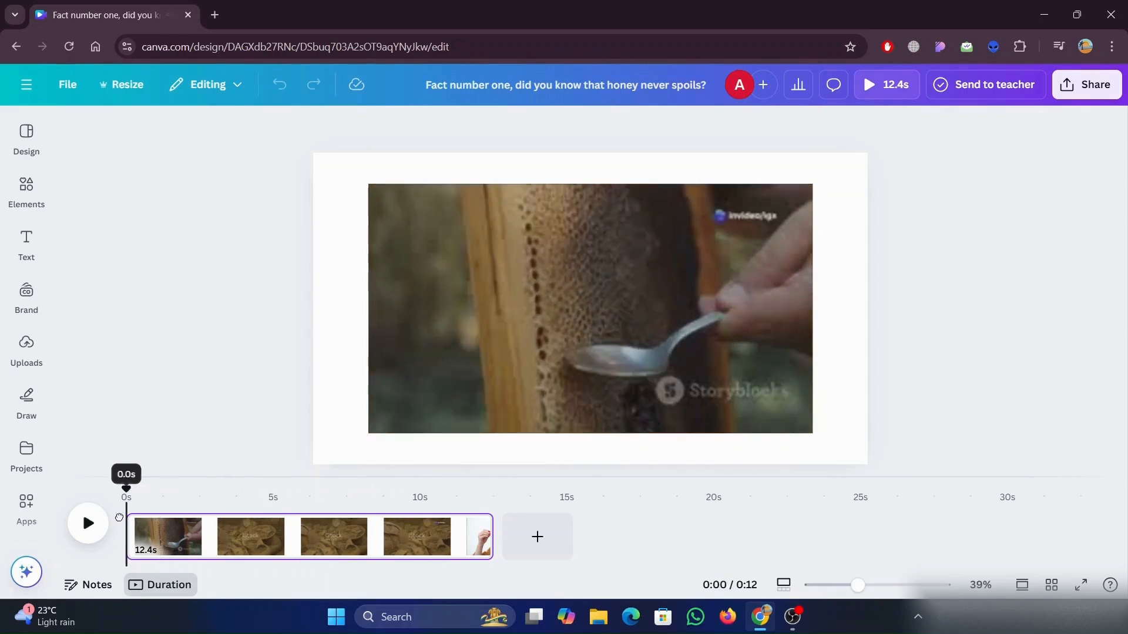
# Add a subheading to the video reading "Preparaos para sorprenderos con estos tres datos asombrosos.".
pyautogui.click(26, 242)
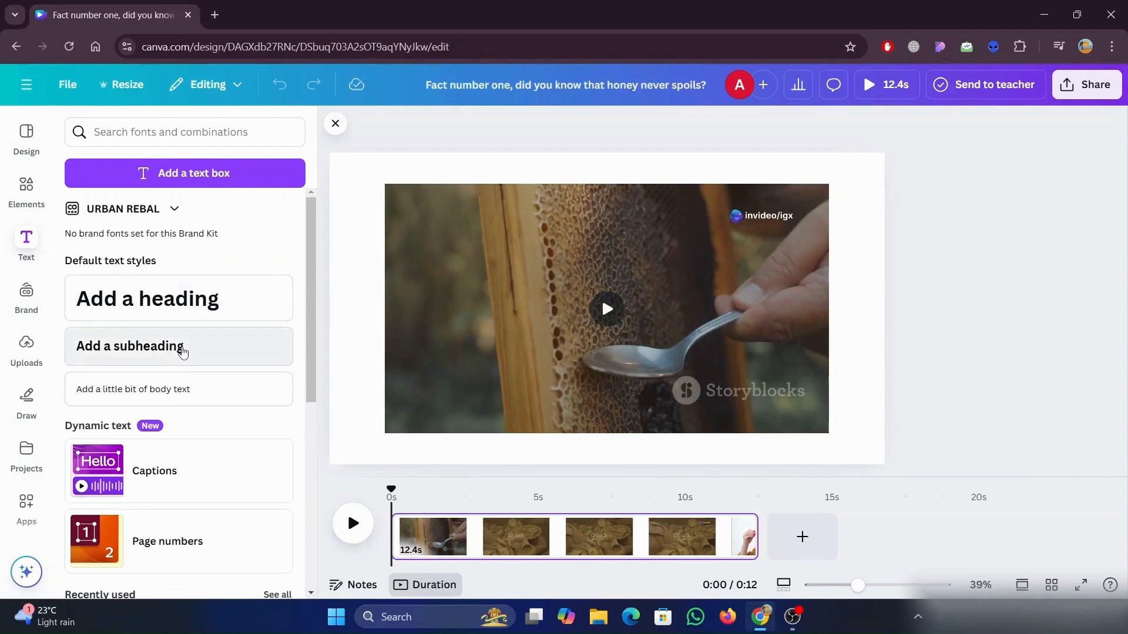
pyautogui.click(183, 351)
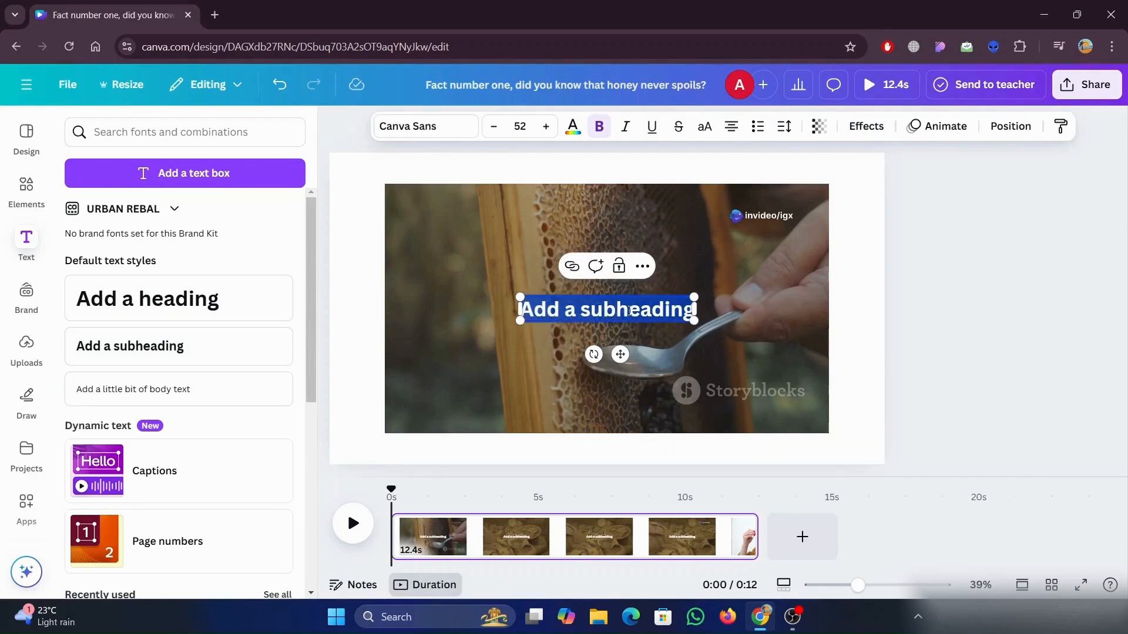
pyautogui.write('Preparaos para sorprenderos con estos tres datos asombrosos.')
pyautogui.press('Escape')
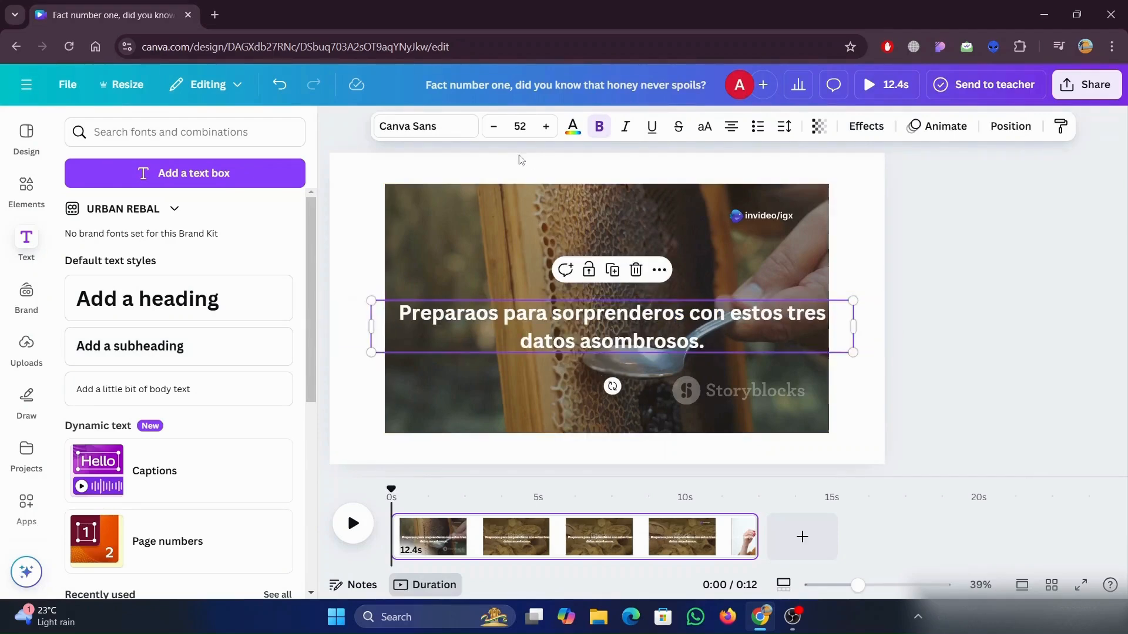
# Reduce the caption text's font size to 34.
pyautogui.click(494, 128)
pyautogui.click(494, 128)
pyautogui.click(494, 128)
pyautogui.click(494, 128)
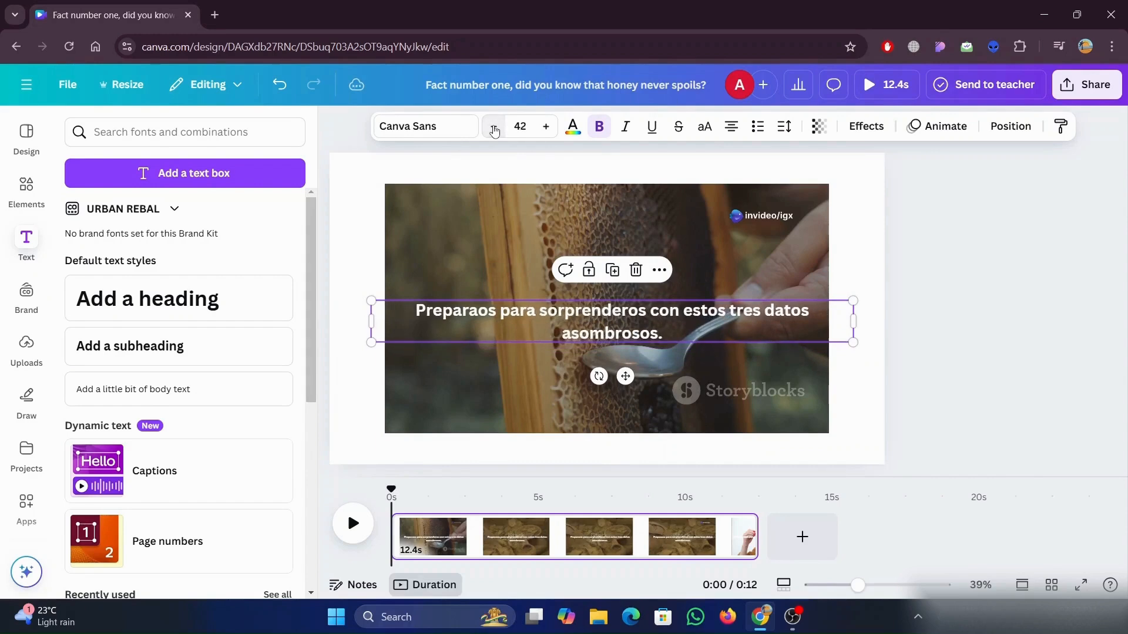
pyautogui.click(494, 128)
pyautogui.click(494, 128)
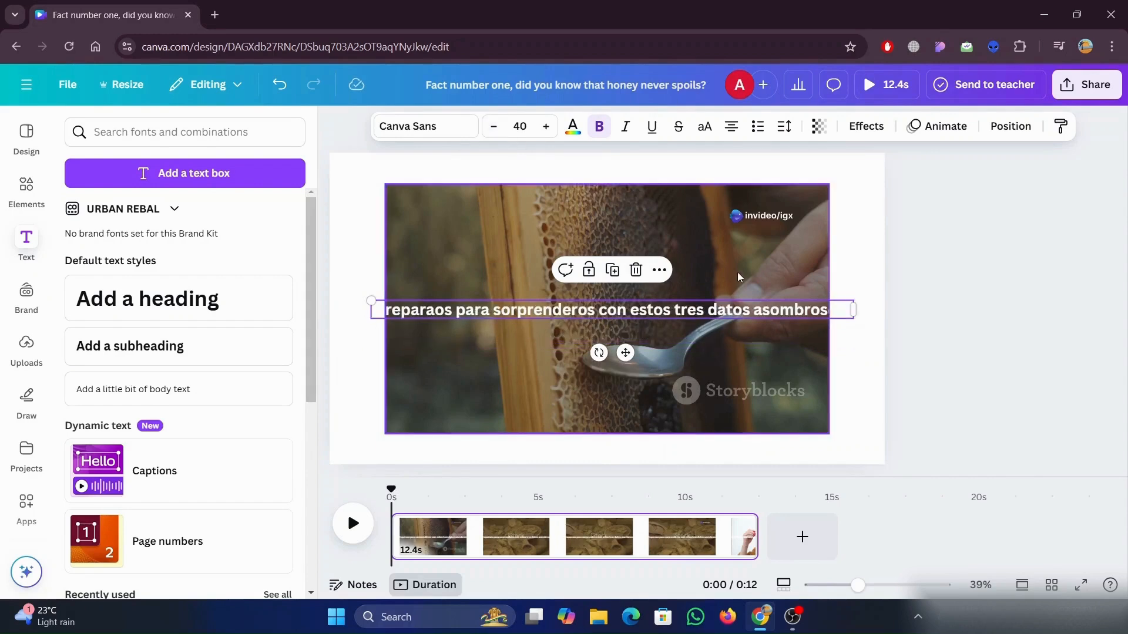
pyautogui.click(493, 131)
pyautogui.click(492, 130)
pyautogui.click(493, 130)
pyautogui.click(492, 131)
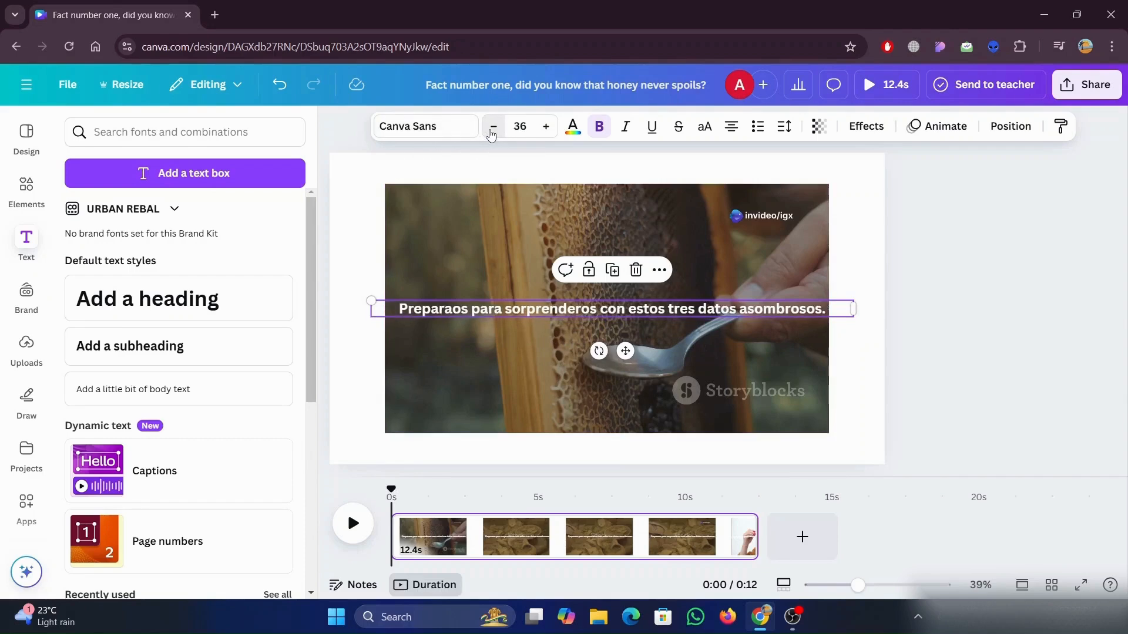
pyautogui.click(493, 131)
pyautogui.click(493, 130)
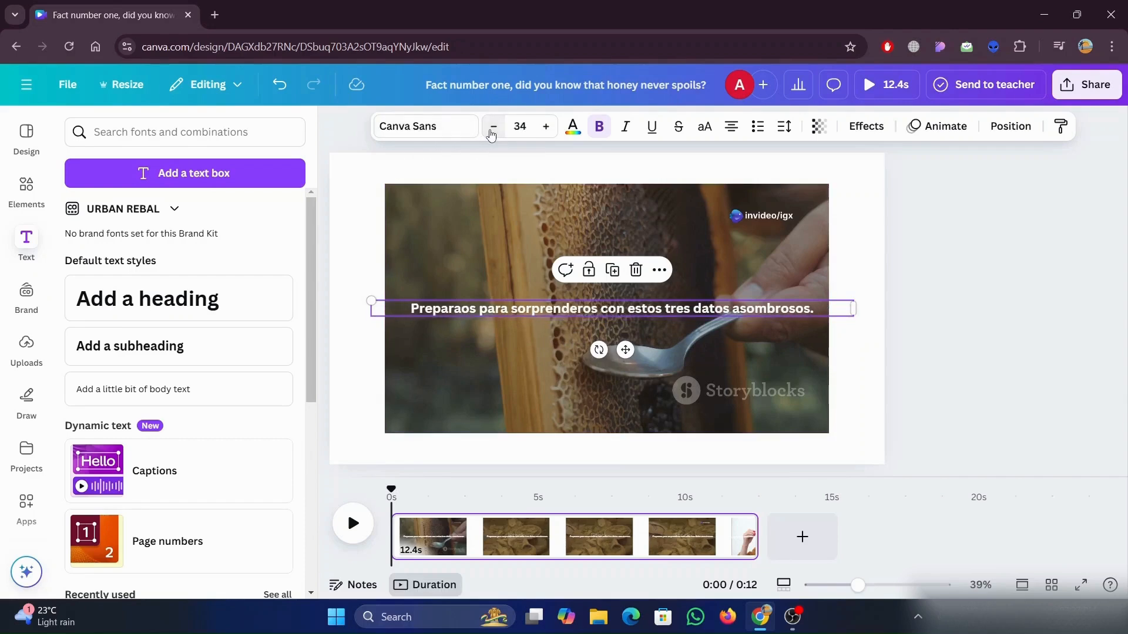
# Set the caption text's font size to 42.
pyautogui.click(520, 126)
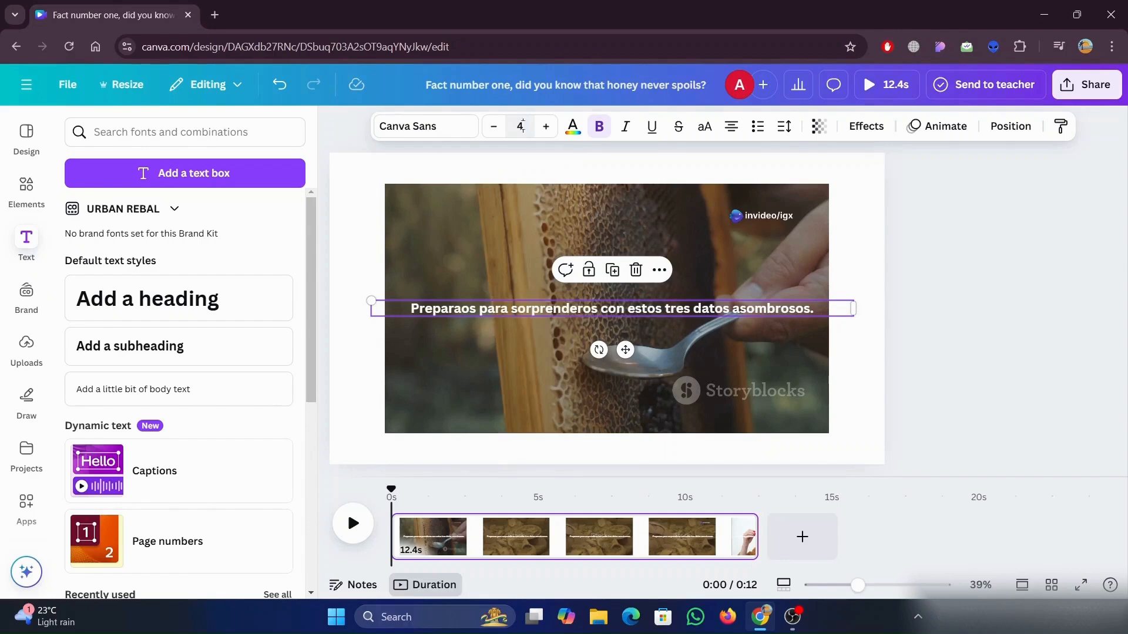
pyautogui.write('40')
pyautogui.click(578, 190)
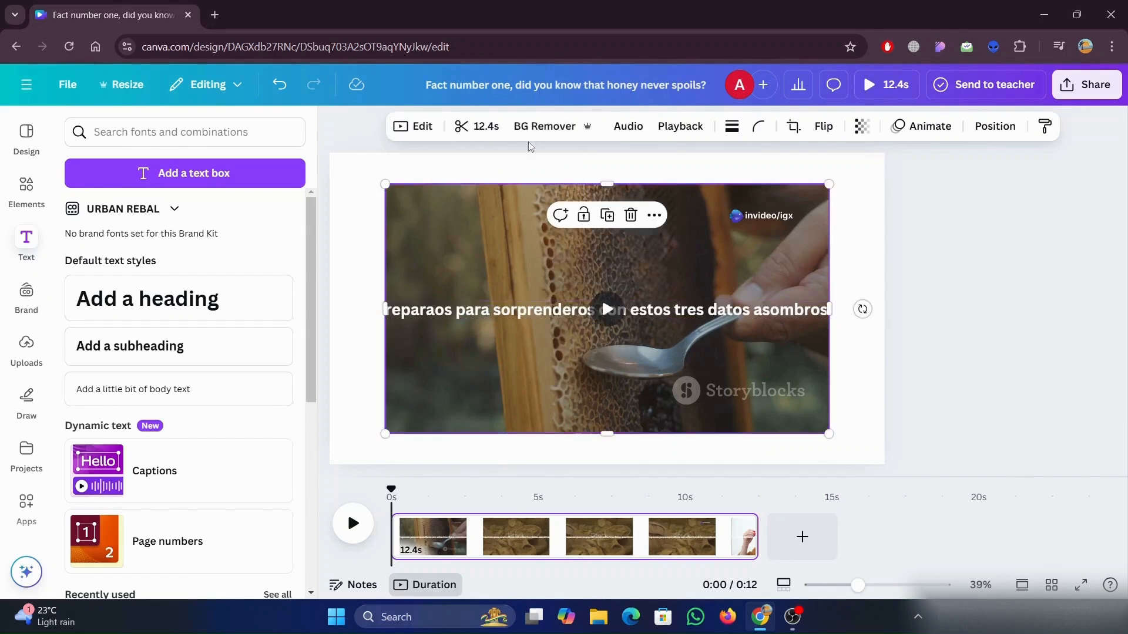
pyautogui.click(547, 310)
pyautogui.click(544, 128)
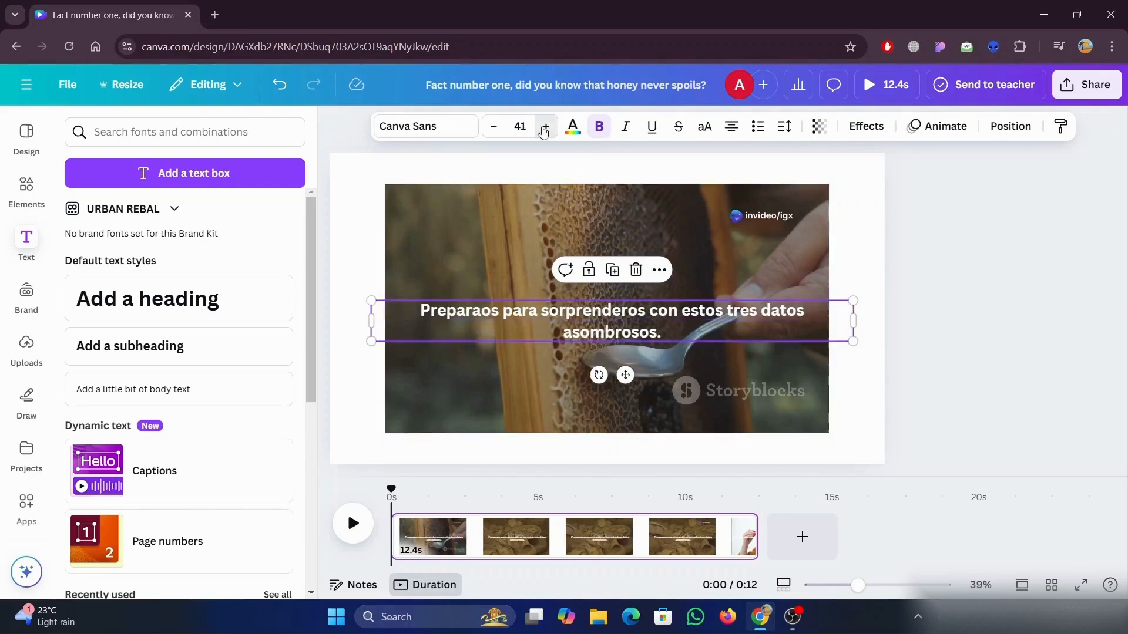
pyautogui.click(544, 128)
pyautogui.click(728, 259)
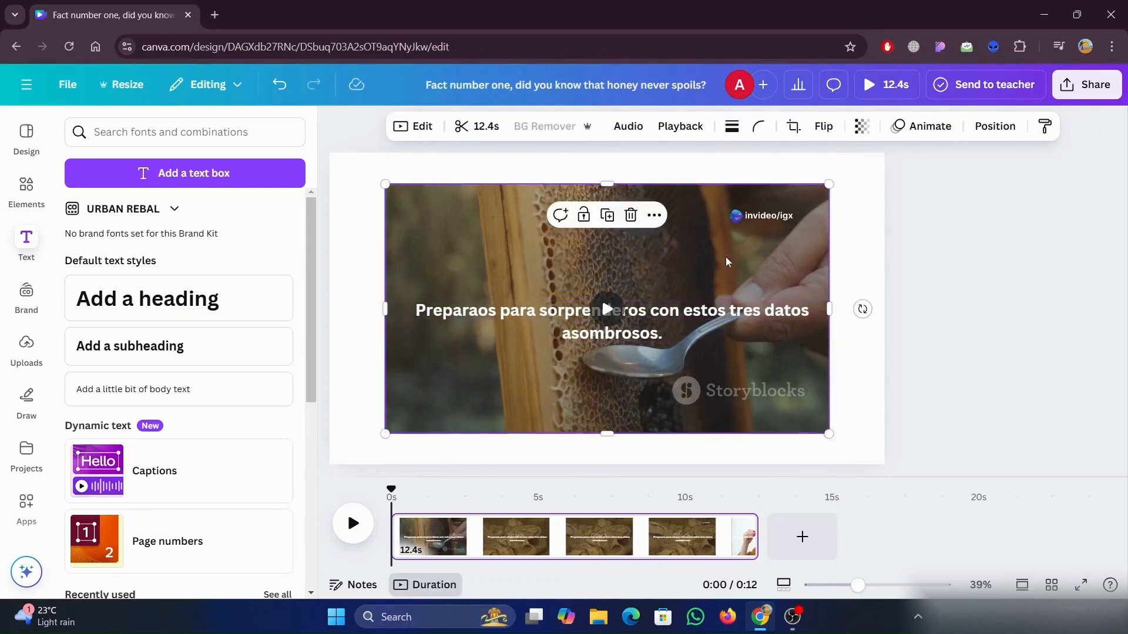
# Move the caption down to the bottom edge of the video and colour its text yellow.
pyautogui.click(654, 330)
pyautogui.moveTo(625, 378); pyautogui.dragTo(624, 457)
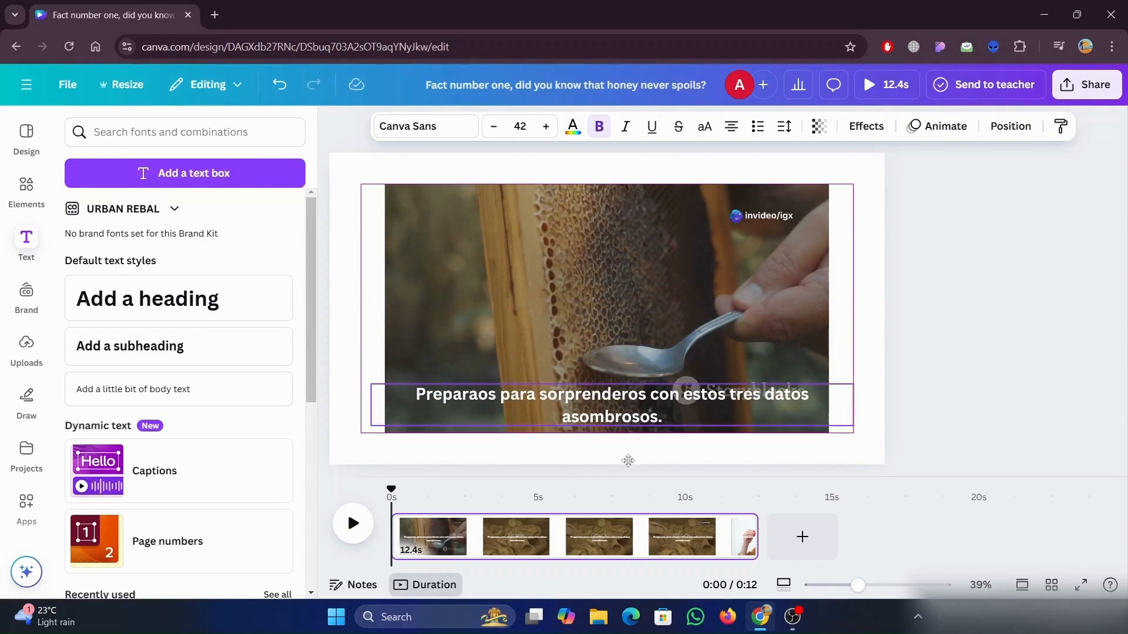
pyautogui.click(573, 126)
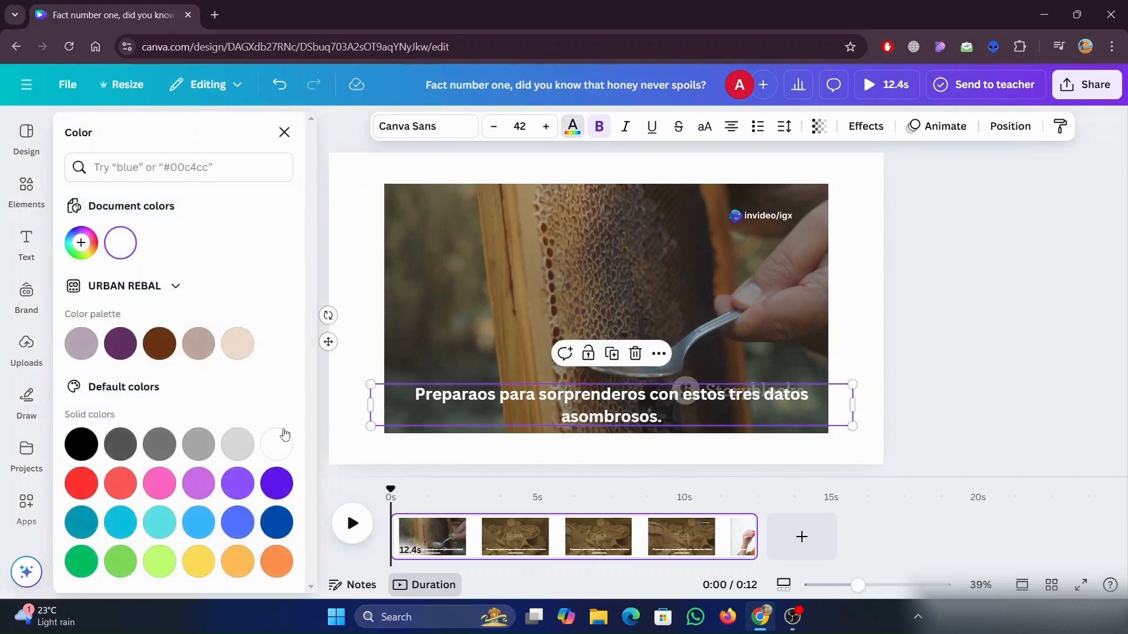
pyautogui.click(200, 562)
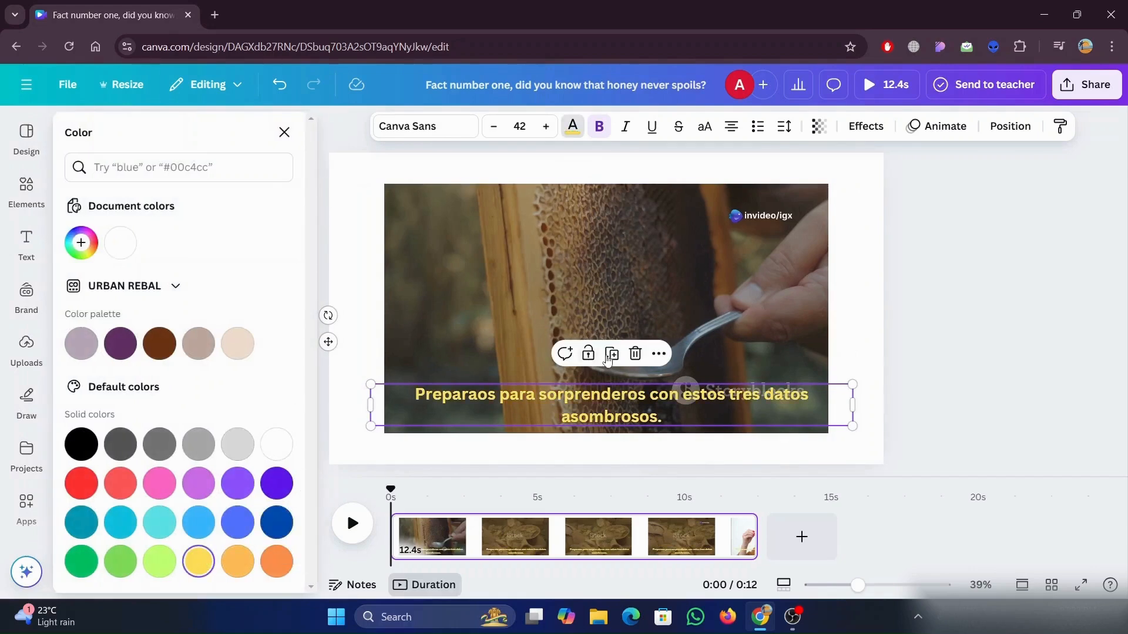
pyautogui.click(740, 391)
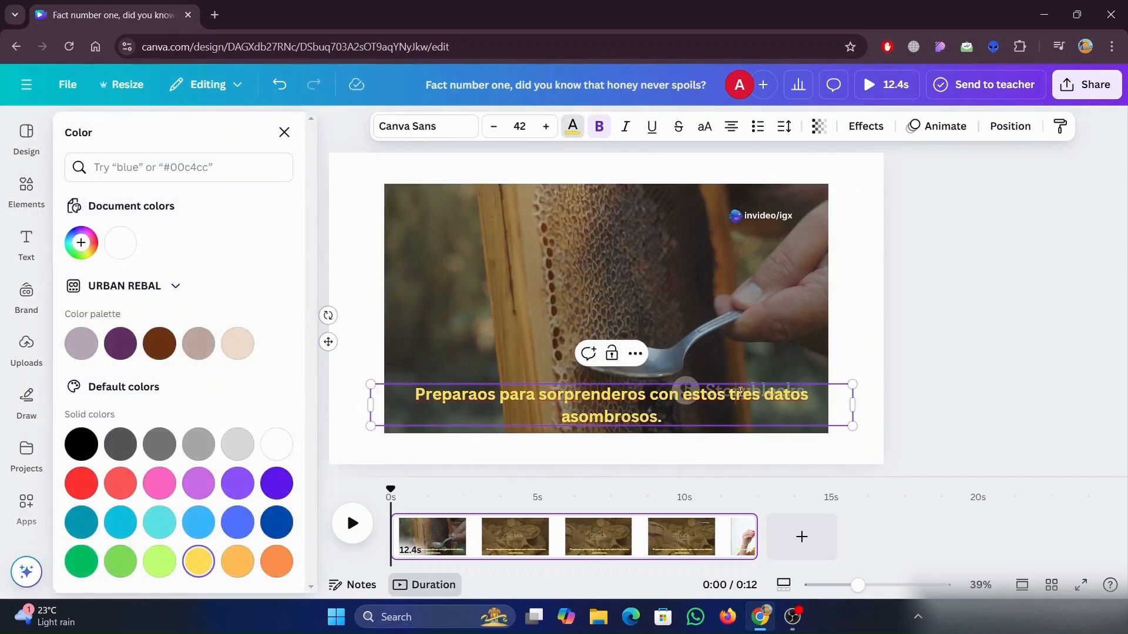
pyautogui.click(926, 343)
pyautogui.click(743, 395)
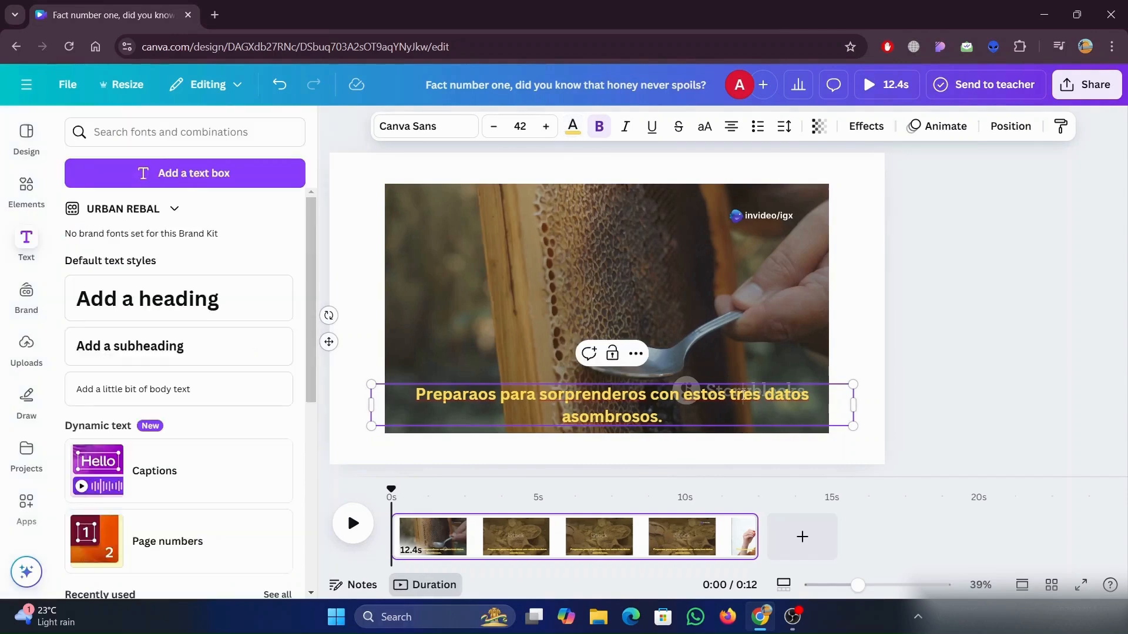
pyautogui.click(935, 343)
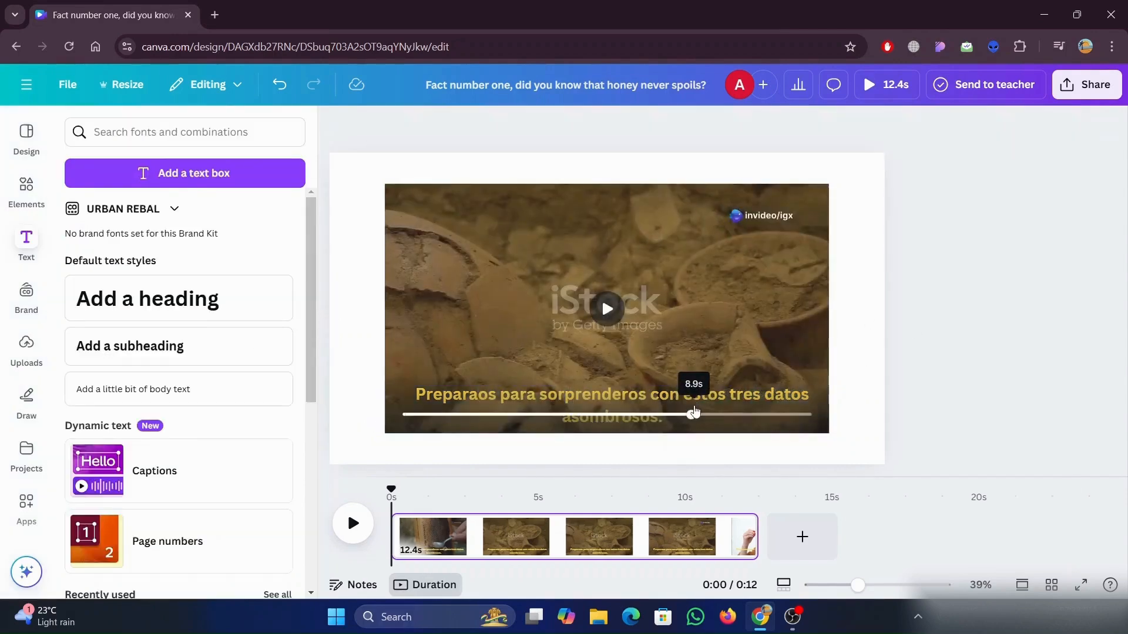
# Apply the Background effect to the caption and make its background colour black.
pyautogui.click(635, 404)
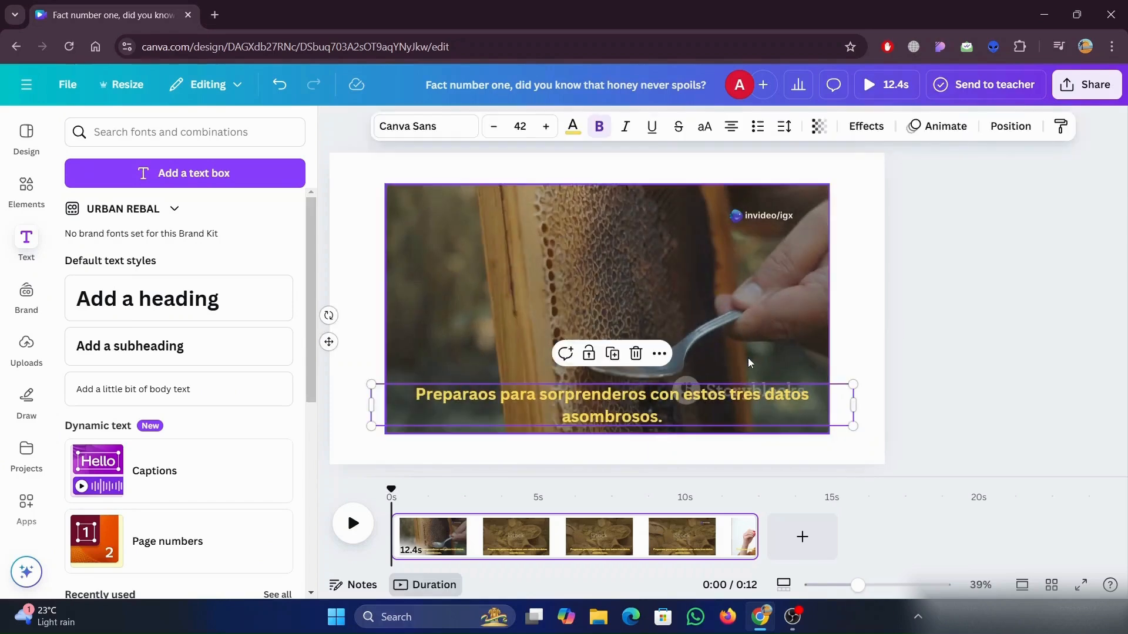
pyautogui.click(856, 137)
pyautogui.scroll(-2, 124, 388)
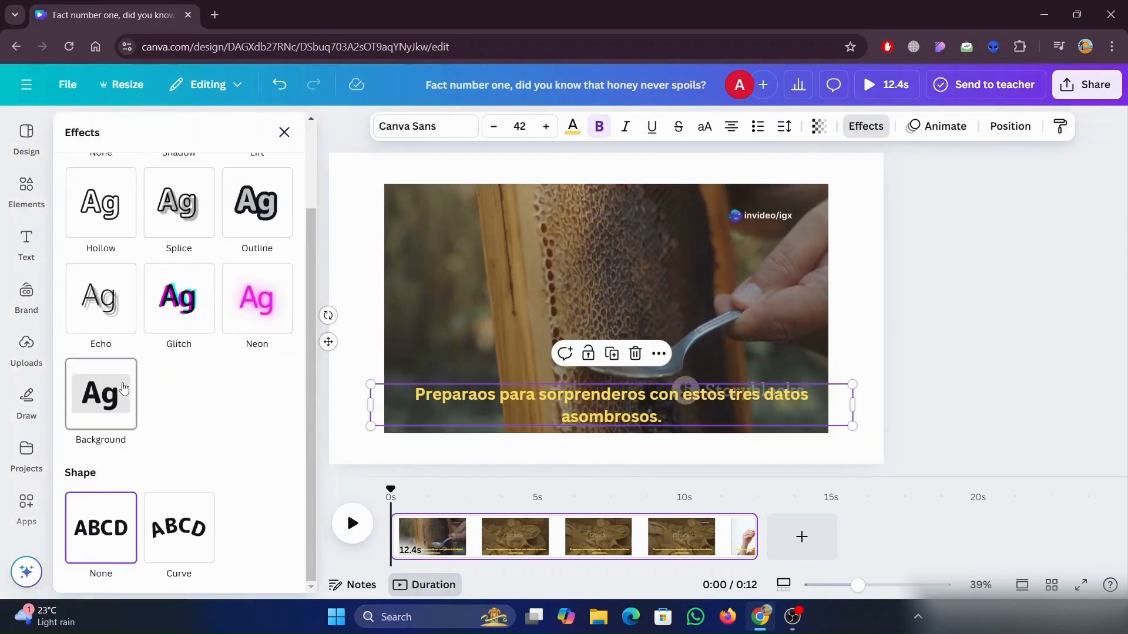
pyautogui.click(101, 394)
pyautogui.scroll(-2, 176, 376)
pyautogui.click(281, 503)
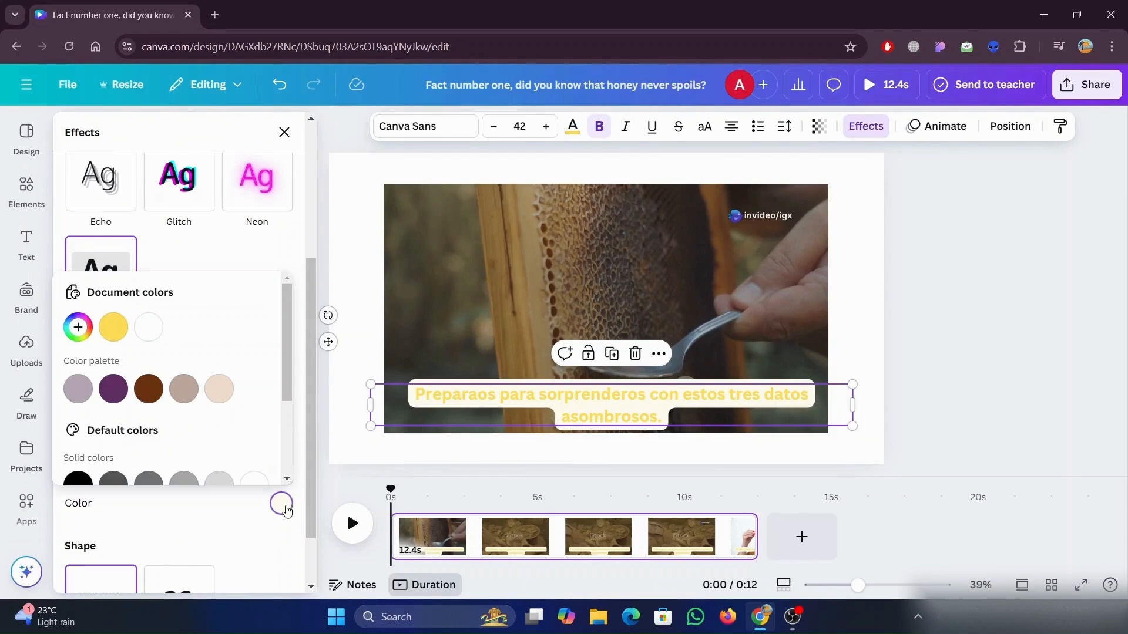
pyautogui.click(85, 483)
pyautogui.scroll(-2, 273, 352)
pyautogui.click(272, 247)
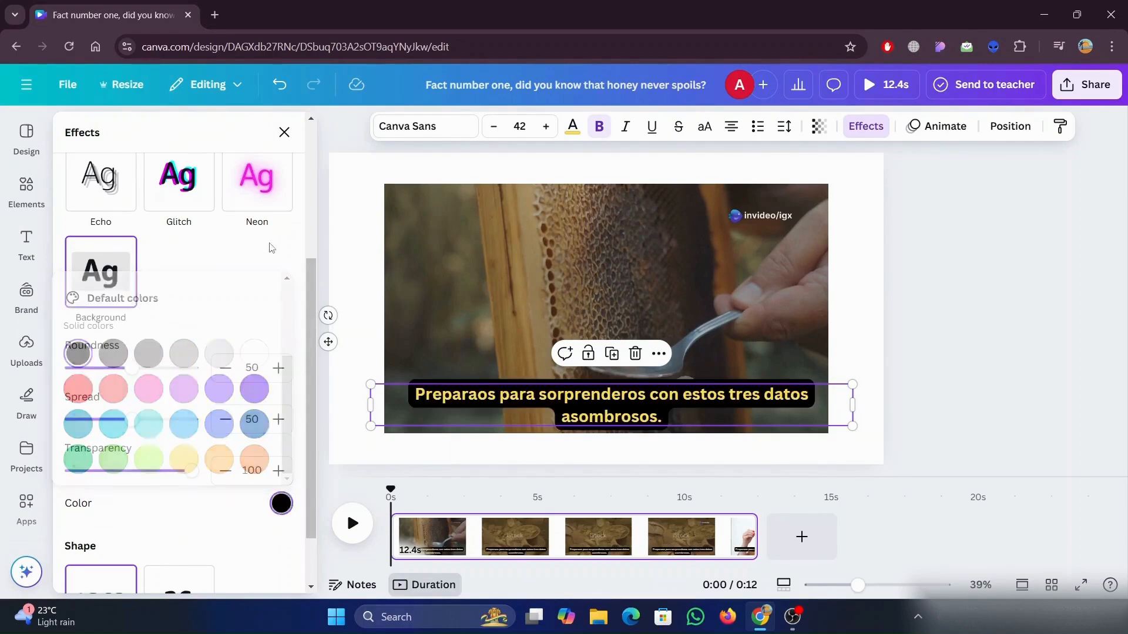
# Set the caption background's roundness to 0 and spread to 27, and lower its transparency value slightly.
pyautogui.moveTo(131, 368); pyautogui.dragTo(70, 369)
pyautogui.moveTo(132, 419); pyautogui.dragTo(3, 432)
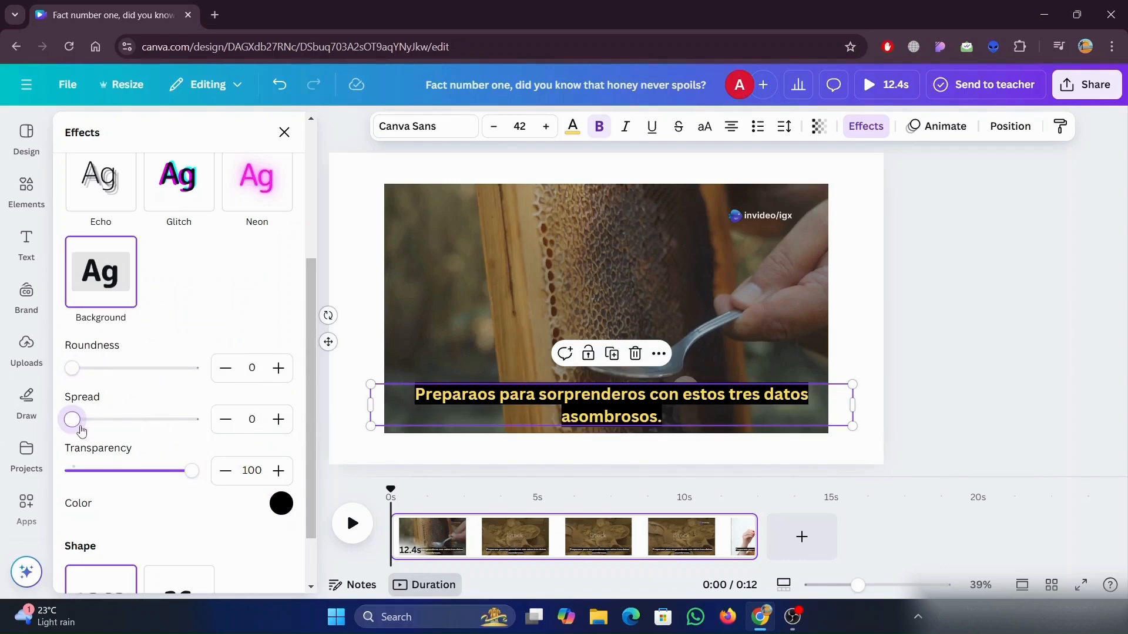
pyautogui.moveTo(72, 419); pyautogui.dragTo(105, 419)
pyautogui.moveTo(194, 482)
pyautogui.mouseDown()
pyautogui.moveTo(234, 487)
pyautogui.moveTo(174, 488)
pyautogui.mouseUp()
pyautogui.scroll(4, 276, 194)
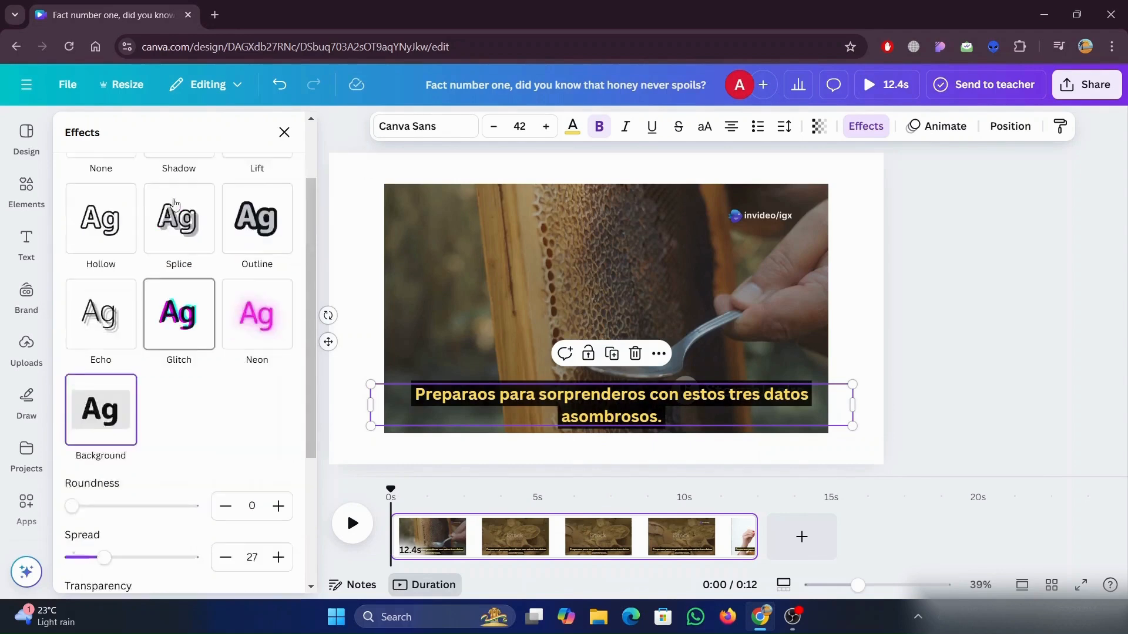
pyautogui.click(865, 207)
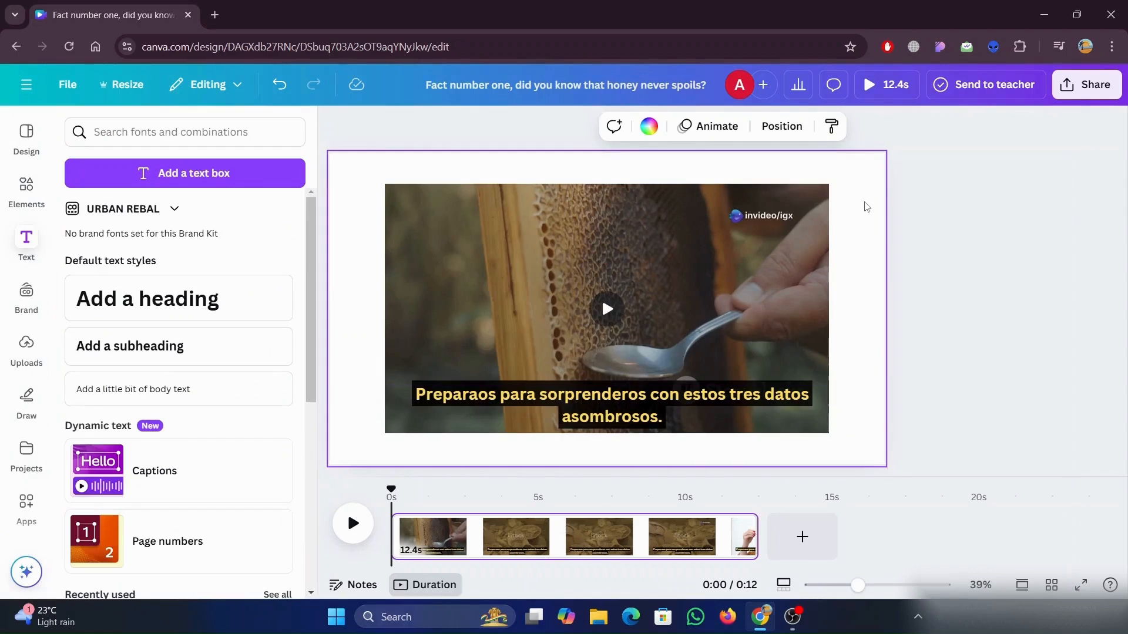
# Split the video page at about 1.6 s on the timeline.
pyautogui.moveTo(391, 493)
pyautogui.mouseDown()
pyautogui.moveTo(459, 505)
pyautogui.moveTo(388, 500)
pyautogui.mouseUp()
pyautogui.click(602, 396)
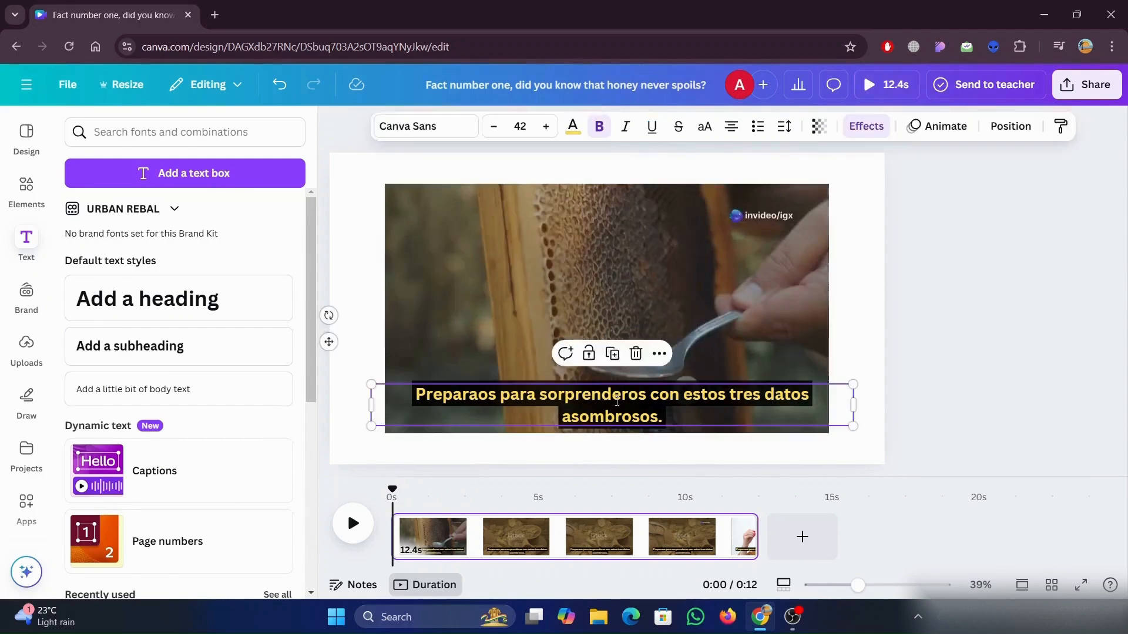
pyautogui.click(439, 494)
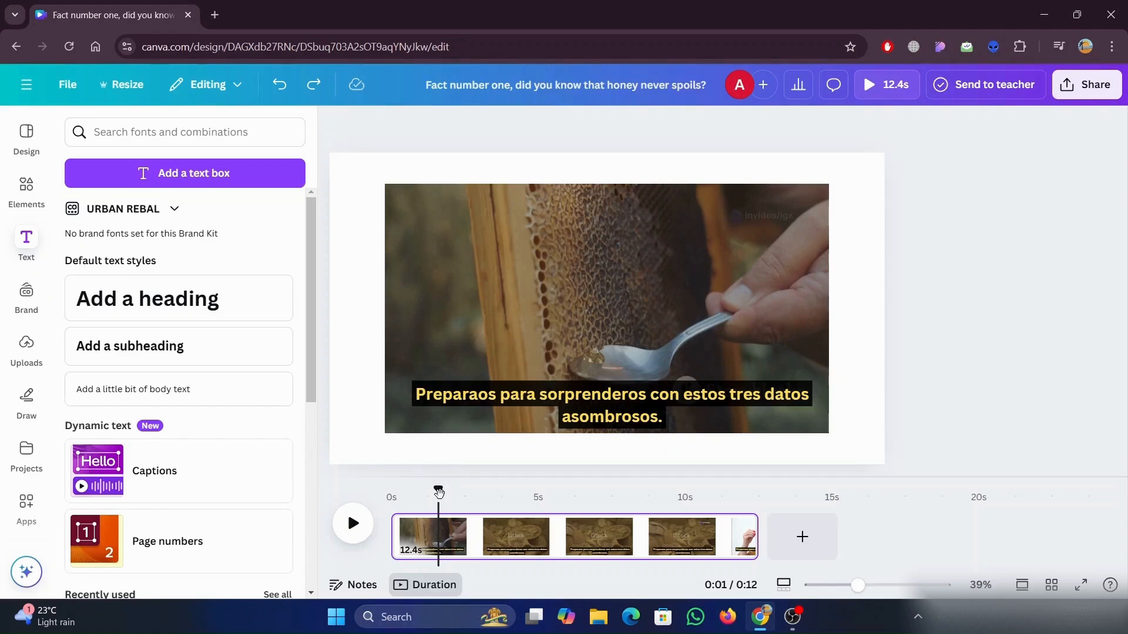
pyautogui.rightClick(425, 531)
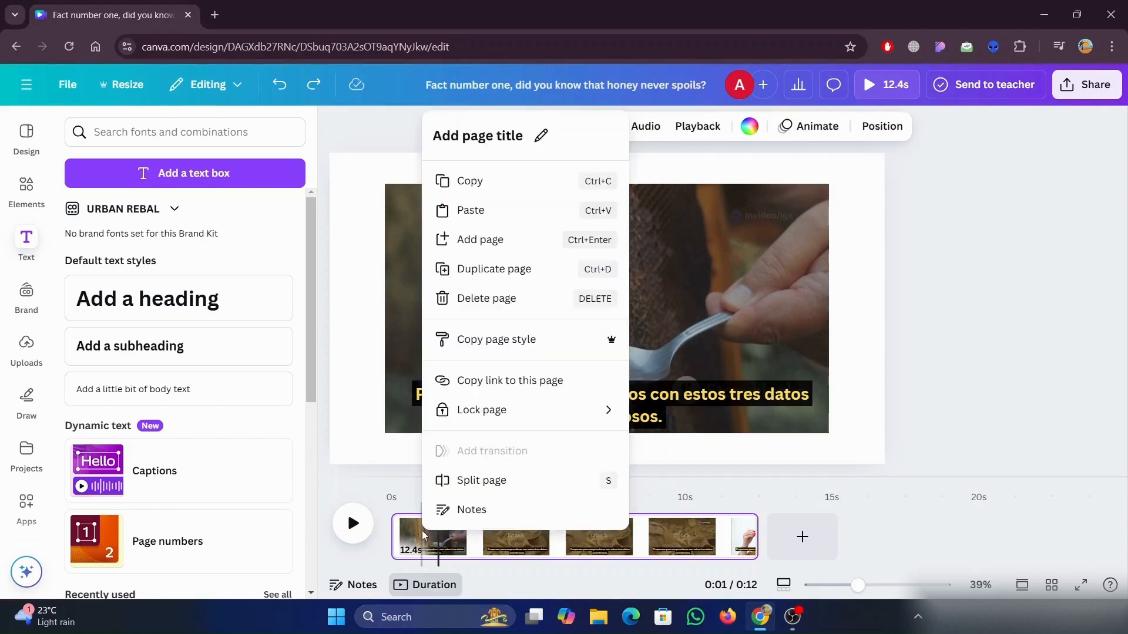
pyautogui.click(483, 480)
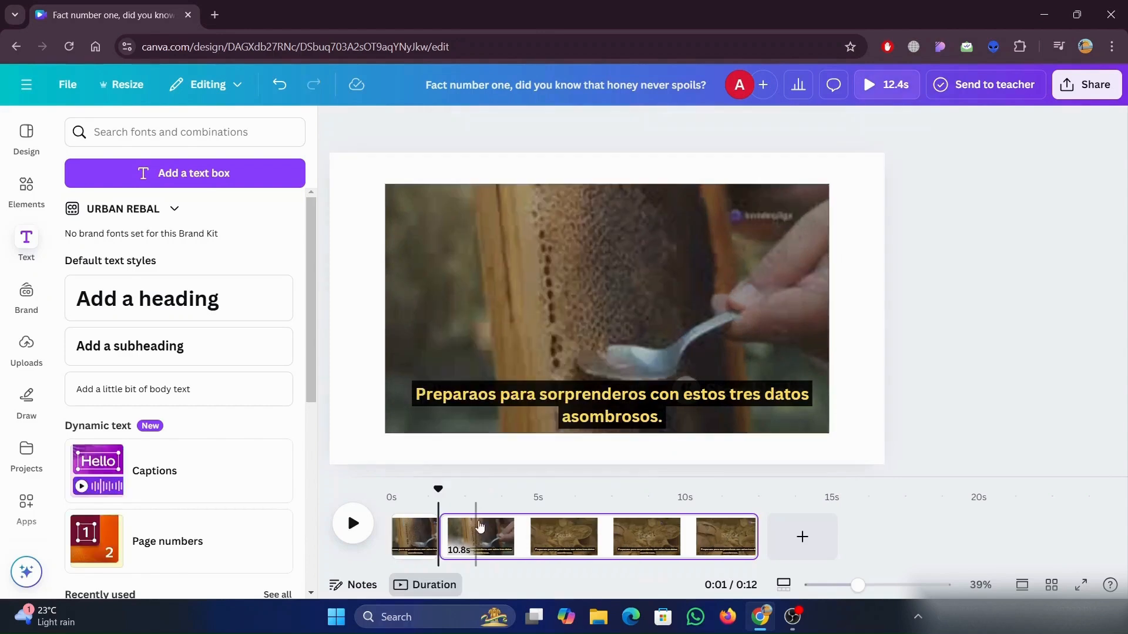
# Replace the second page's caption text with "You can use different captions here..".
pyautogui.moveTo(438, 489)
pyautogui.mouseDown()
pyautogui.moveTo(390, 490)
pyautogui.moveTo(461, 491)
pyautogui.moveTo(452, 498)
pyautogui.mouseUp()
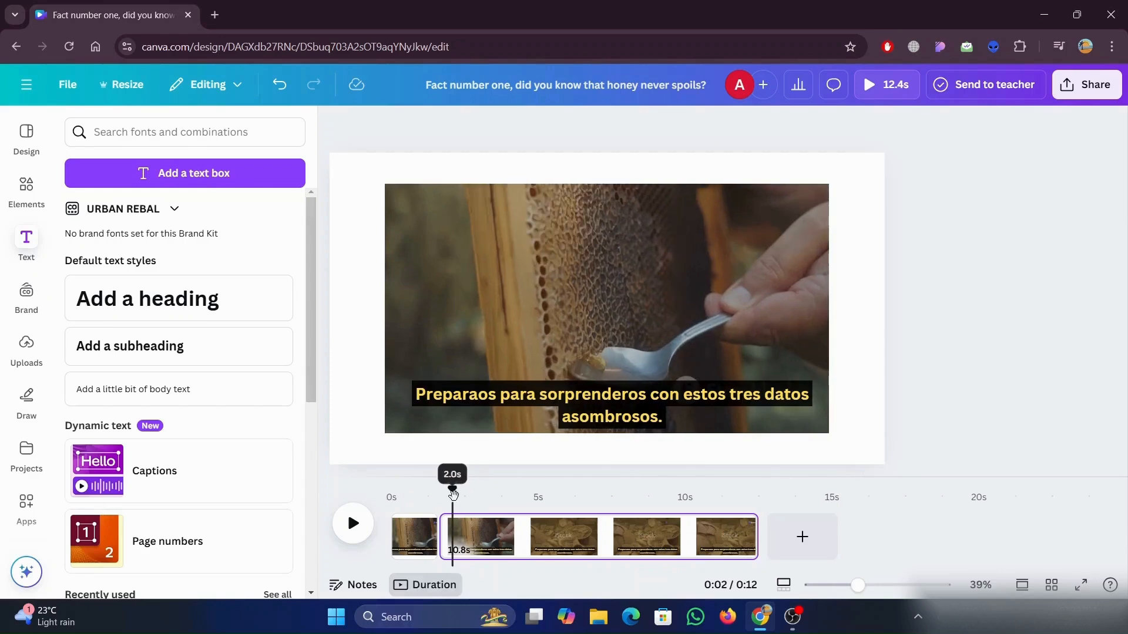
pyautogui.click(640, 416)
pyautogui.click(633, 402)
pyautogui.press('BackSpace')
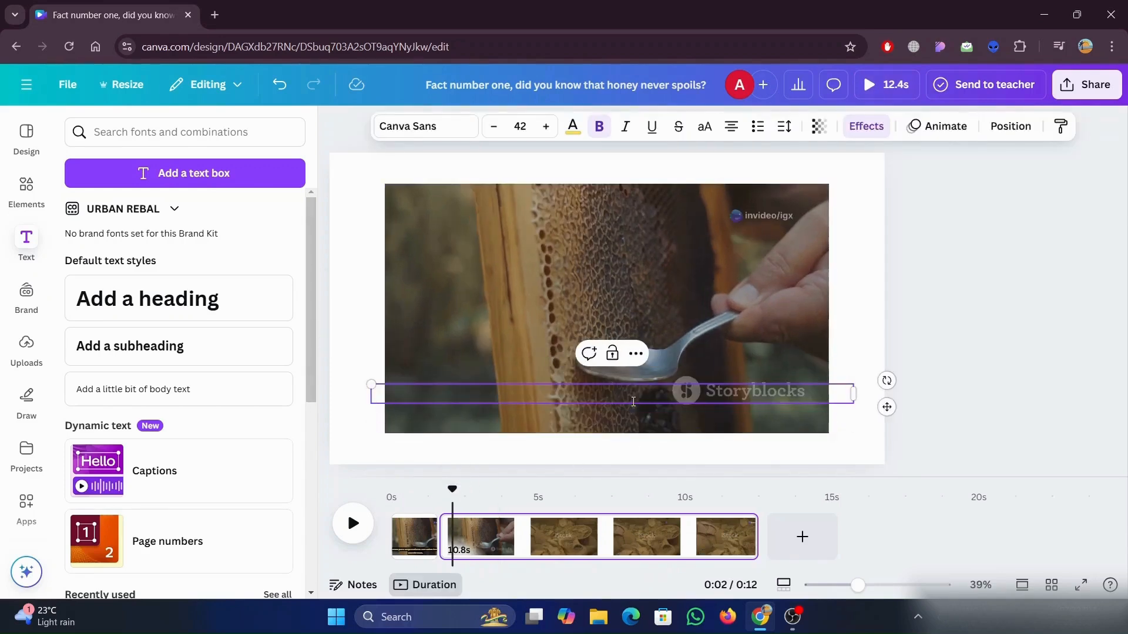
pyautogui.write('You can use d')
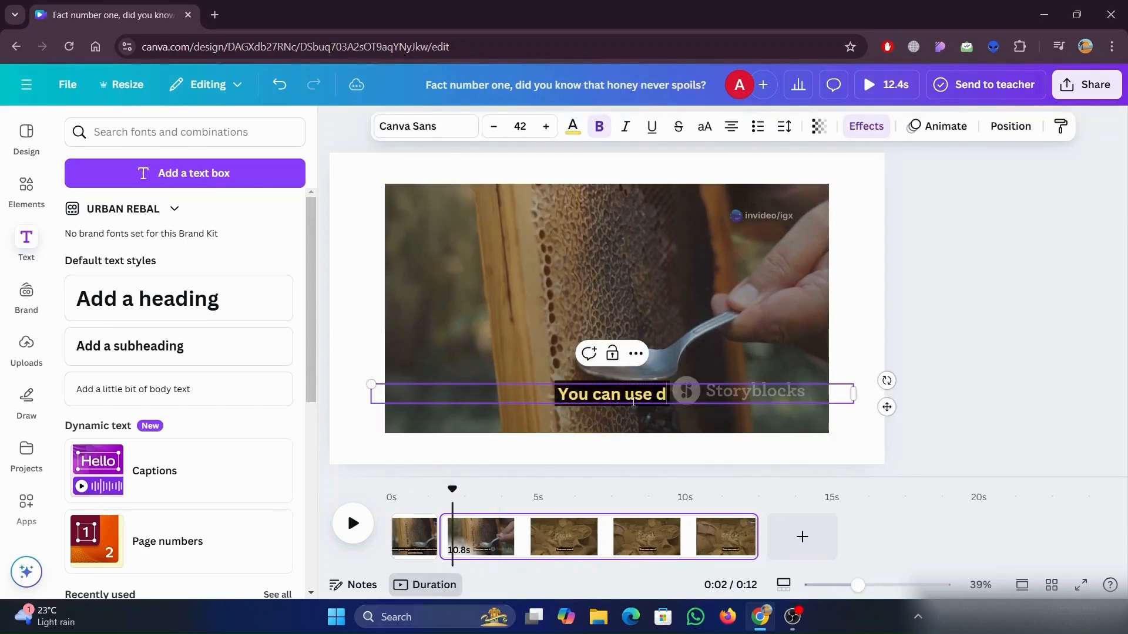
pyautogui.write('ifferent captions here..')
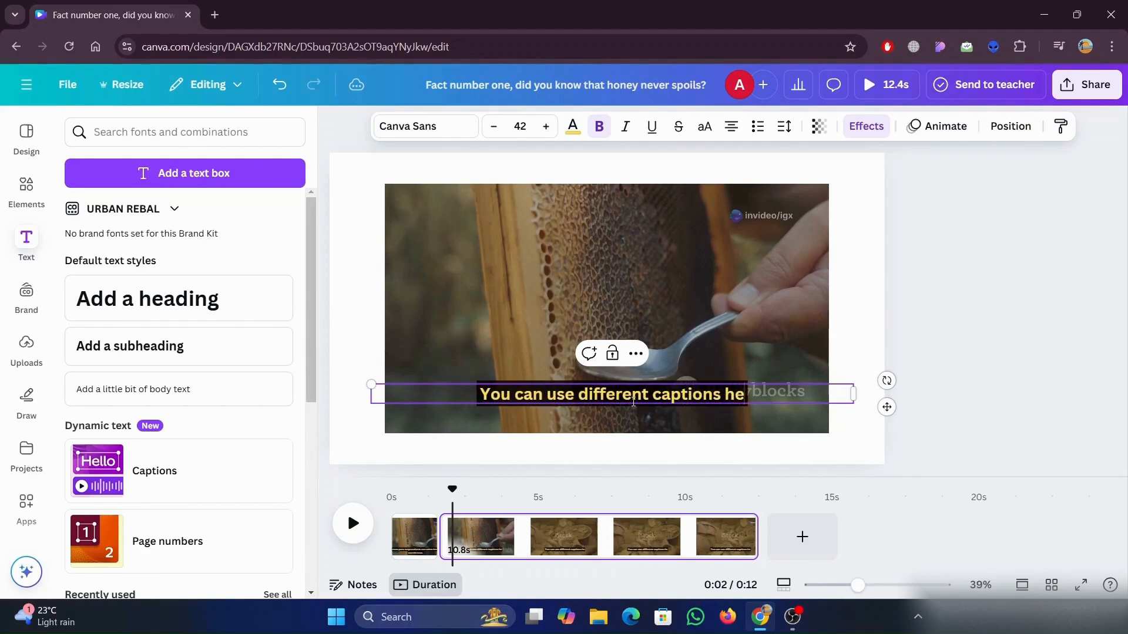
pyautogui.click(775, 304)
# Split the second page at about 2.9 s on the timeline.
pyautogui.moveTo(453, 491); pyautogui.dragTo(509, 492)
pyautogui.rightClick(498, 531)
pyautogui.click(546, 446)
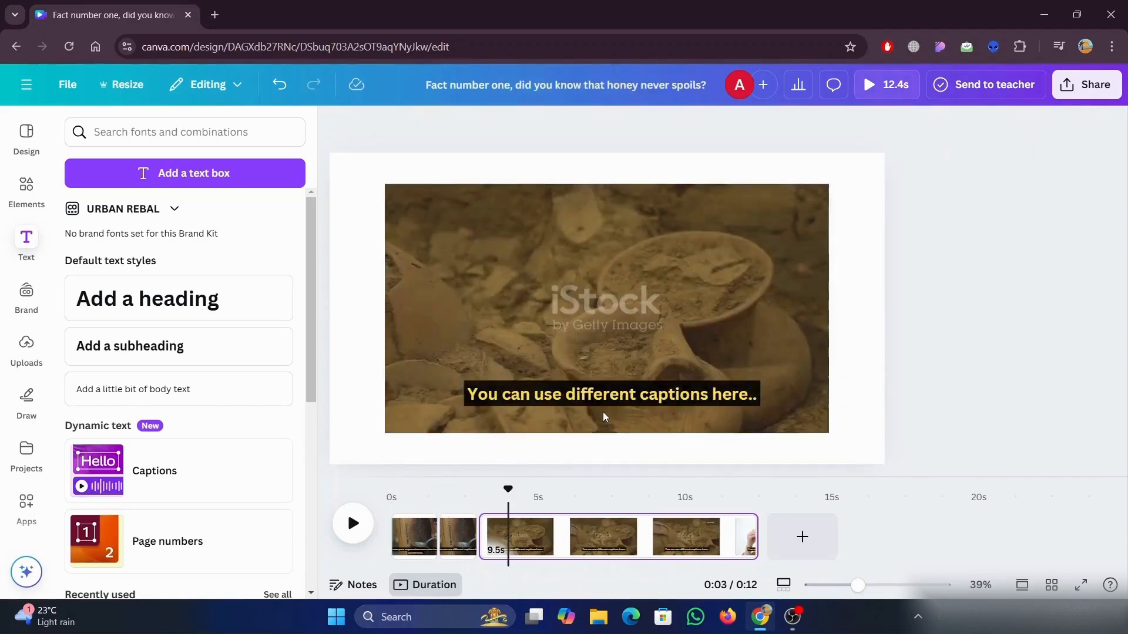
# Replace the third page's caption text with "Again different captions here.." and move the playhead to 4.8s.
pyautogui.doubleClick(608, 392)
pyautogui.write('Again')
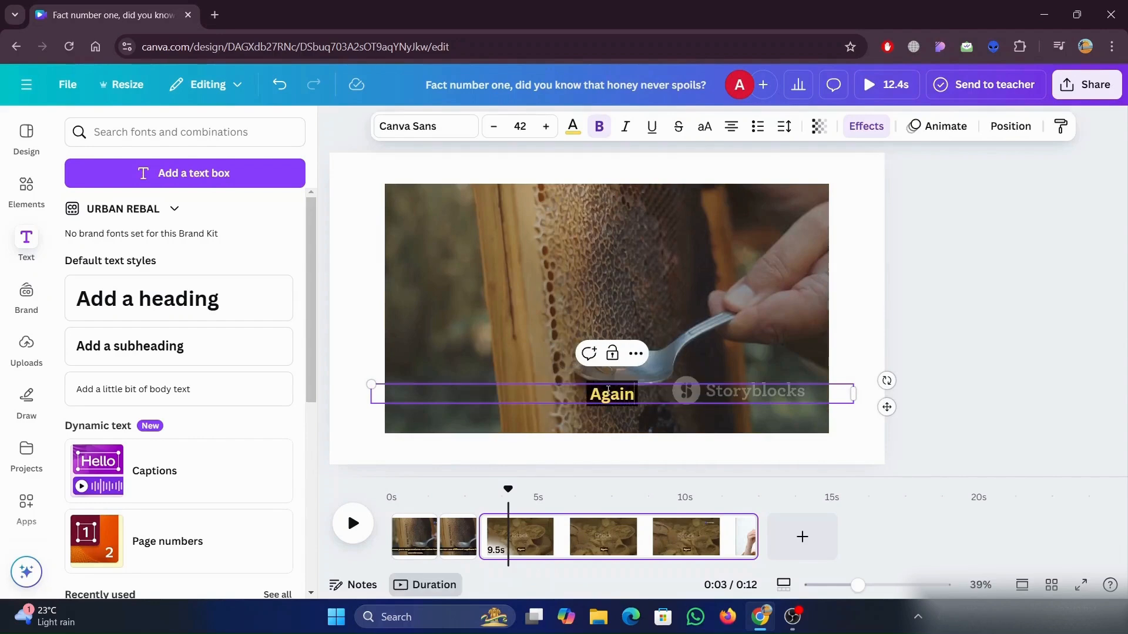
pyautogui.write(' differen')
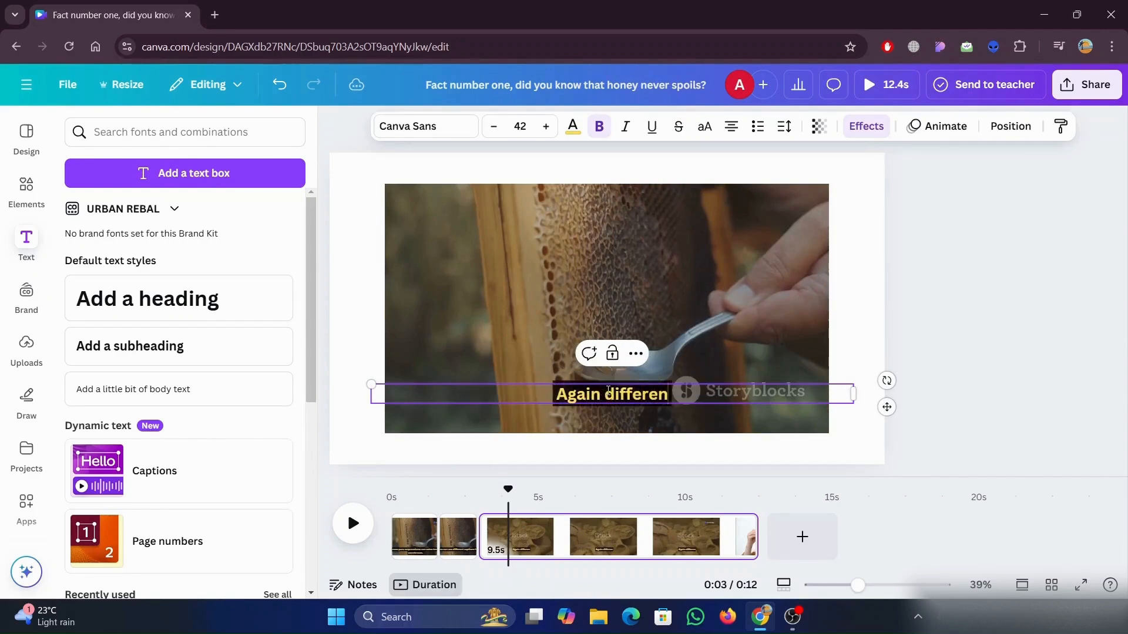
pyautogui.write('t captions here..')
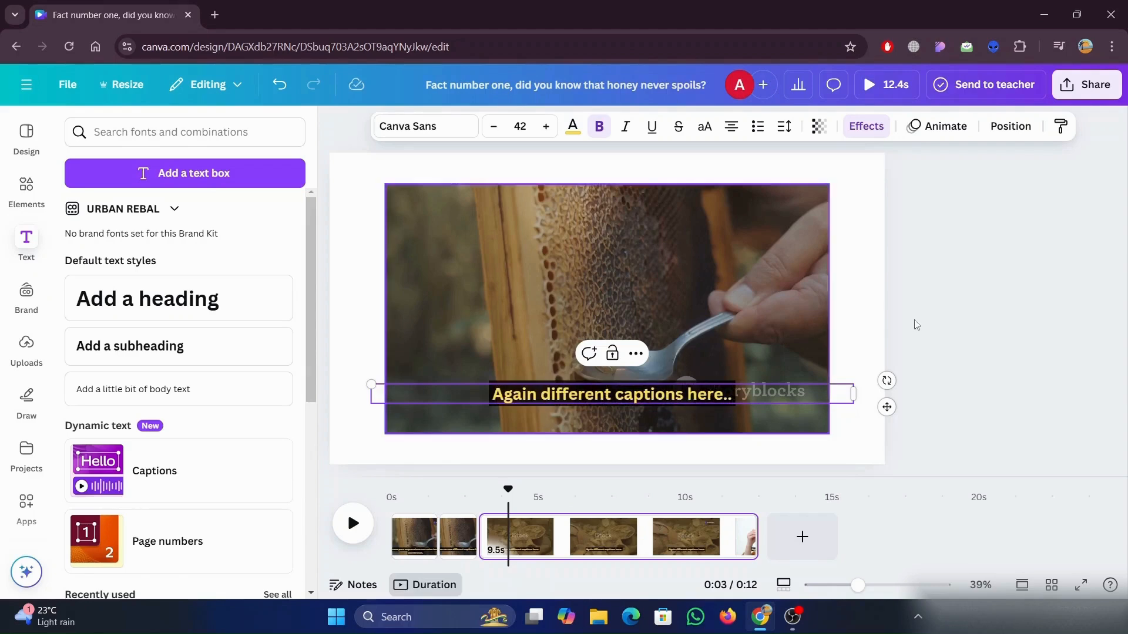
pyautogui.click(1014, 333)
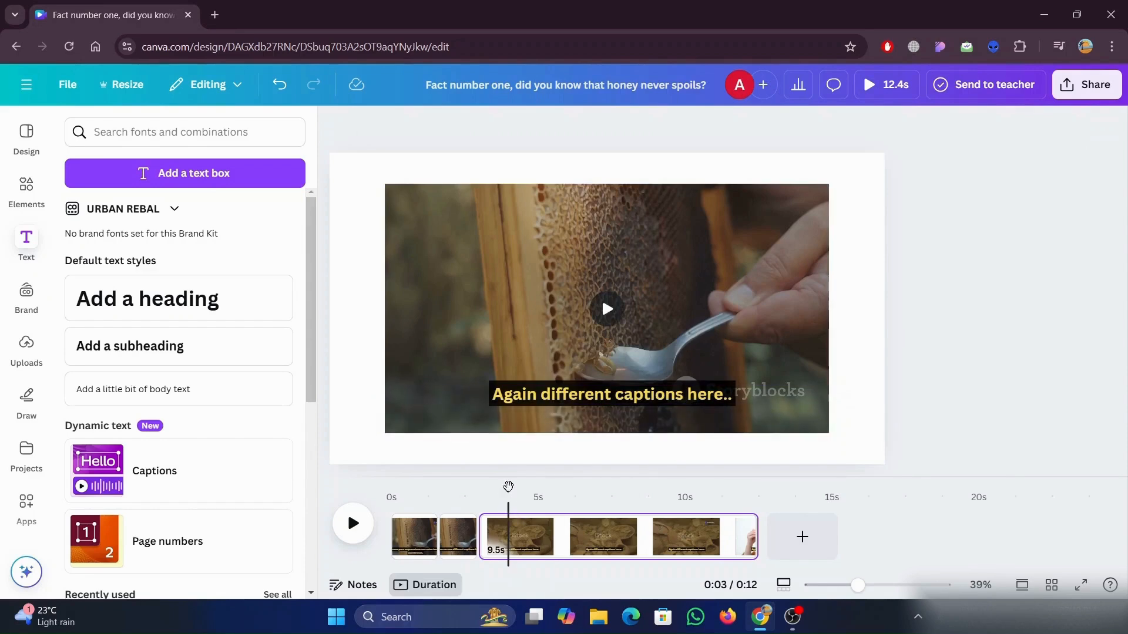
pyautogui.moveTo(509, 487); pyautogui.dragTo(534, 489)
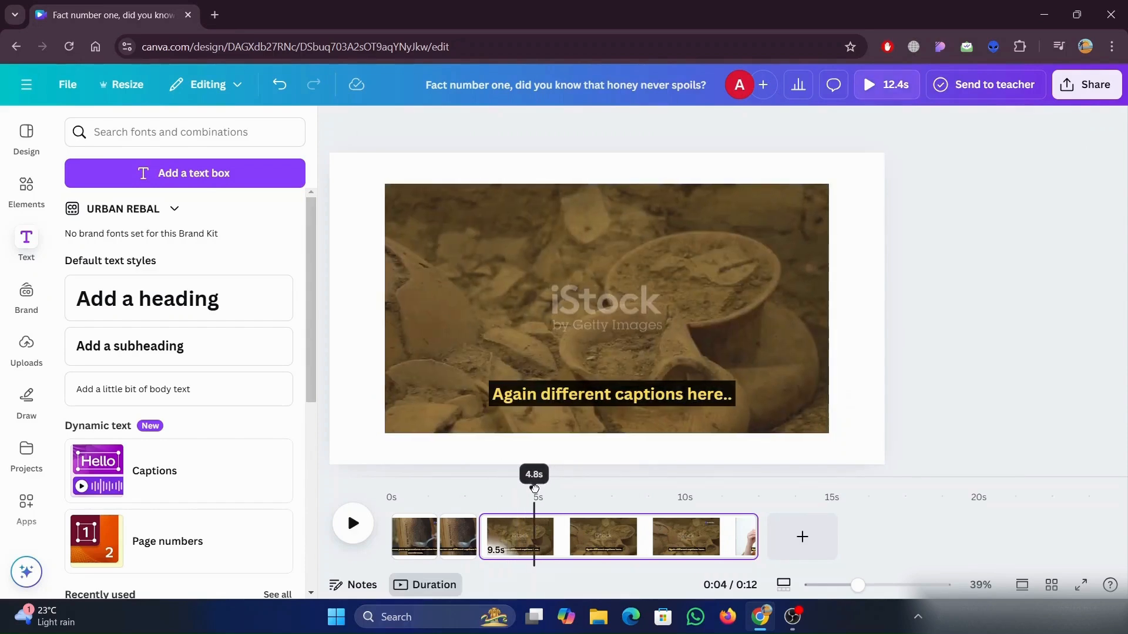
# Split the third page at 4.8 s and replace the fourth page's caption text with "Like this you can add captions manually..".
pyautogui.rightClick(528, 531)
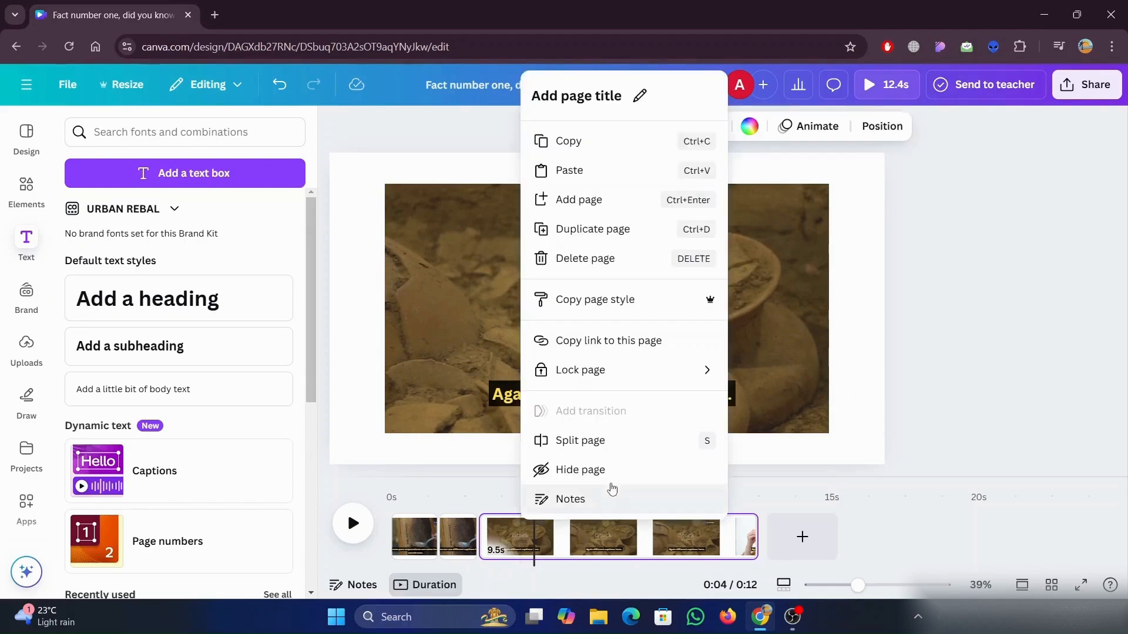
pyautogui.click(590, 444)
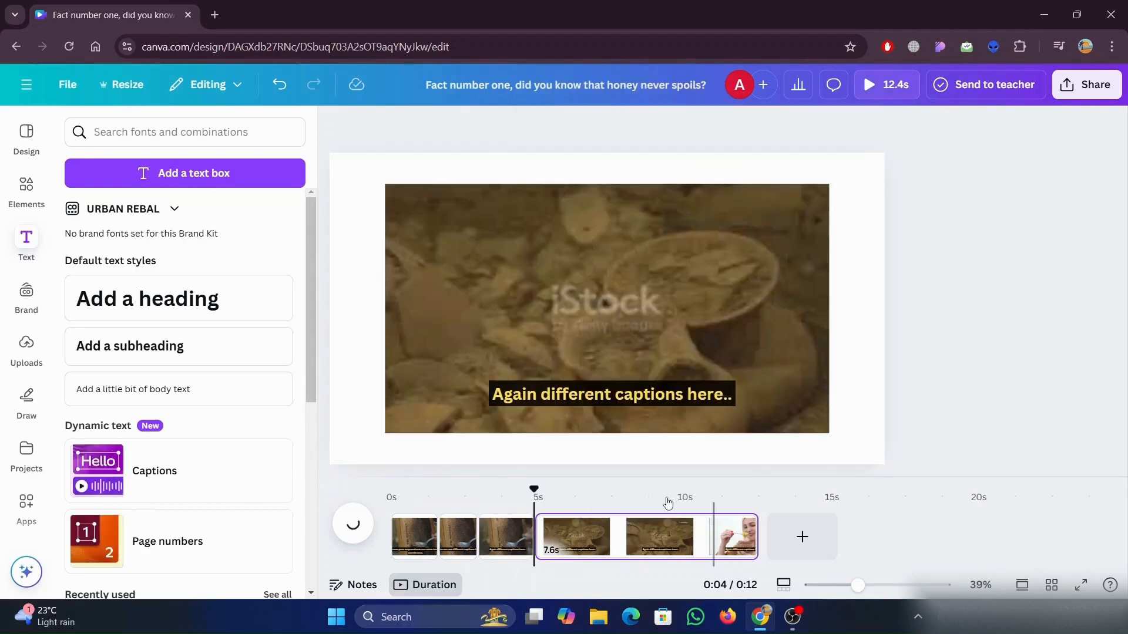
pyautogui.click(657, 401)
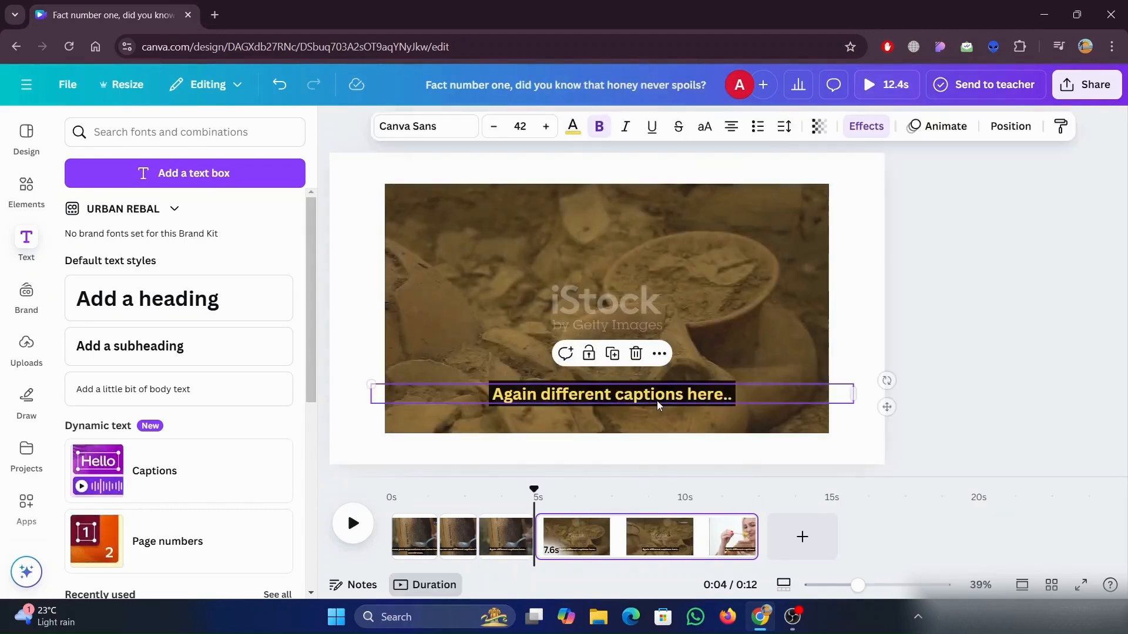
pyautogui.doubleClick(586, 399)
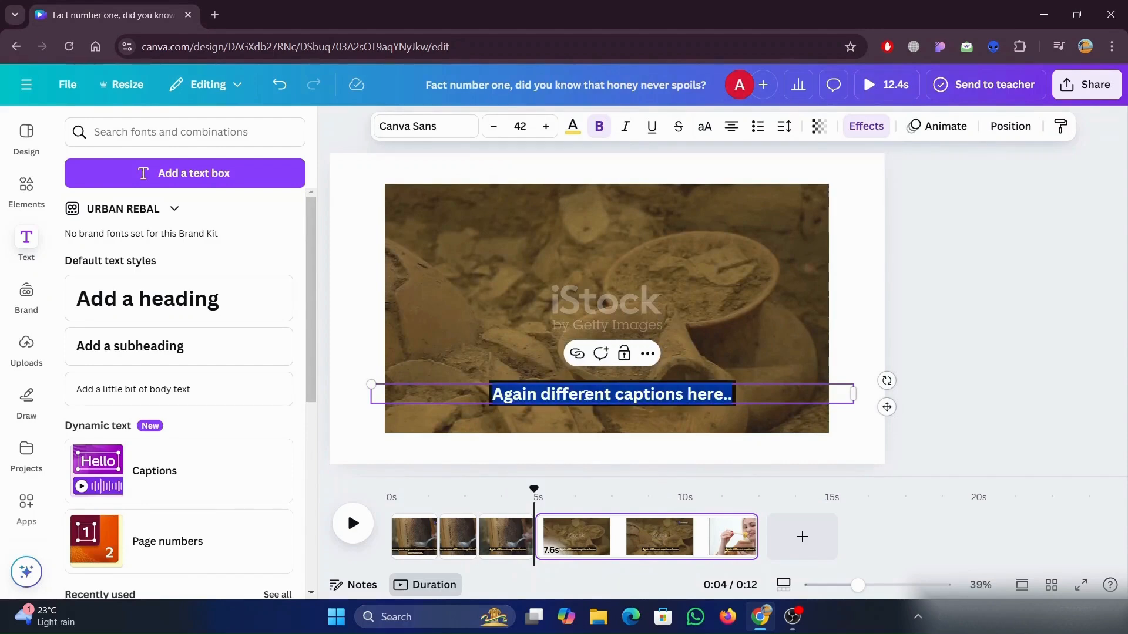
pyautogui.write('Like this')
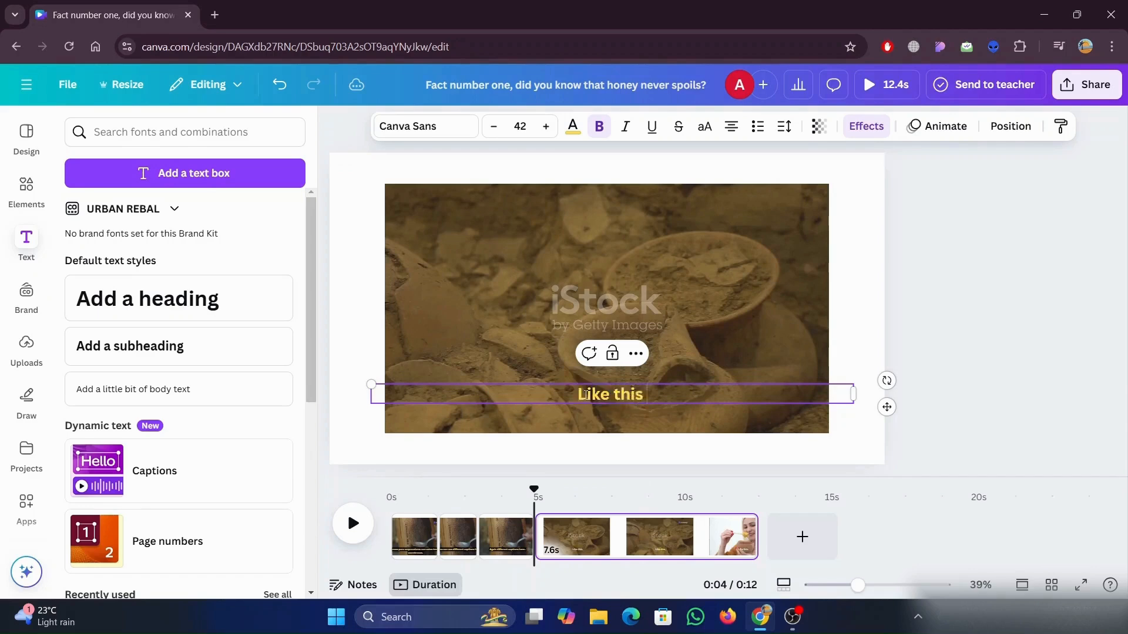
pyautogui.write(' you')
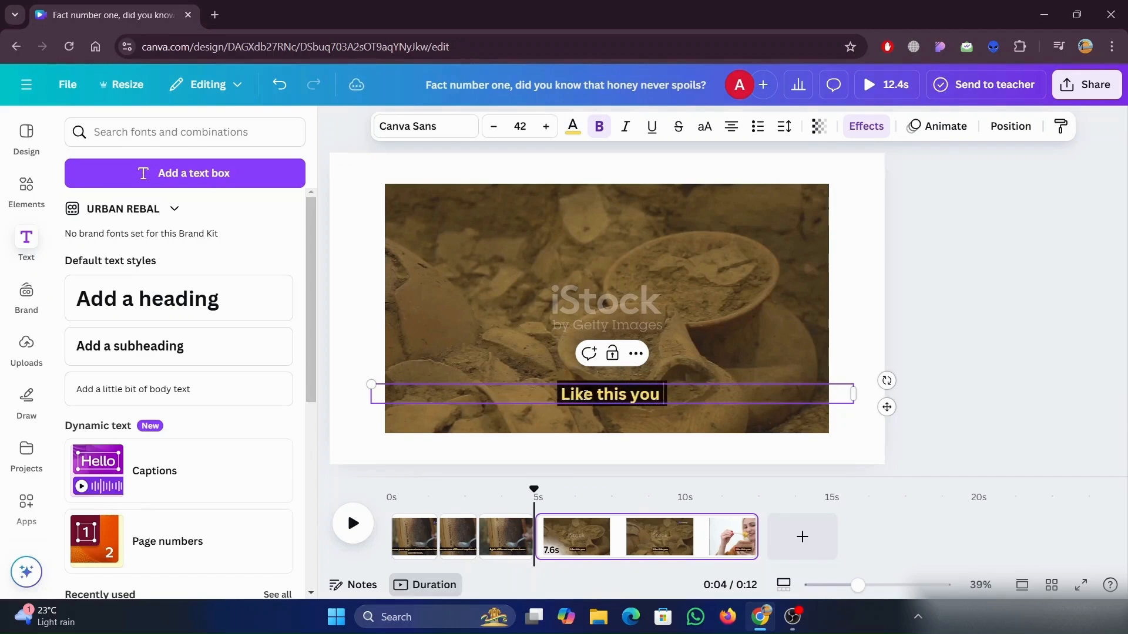
pyautogui.write(' can add capti')
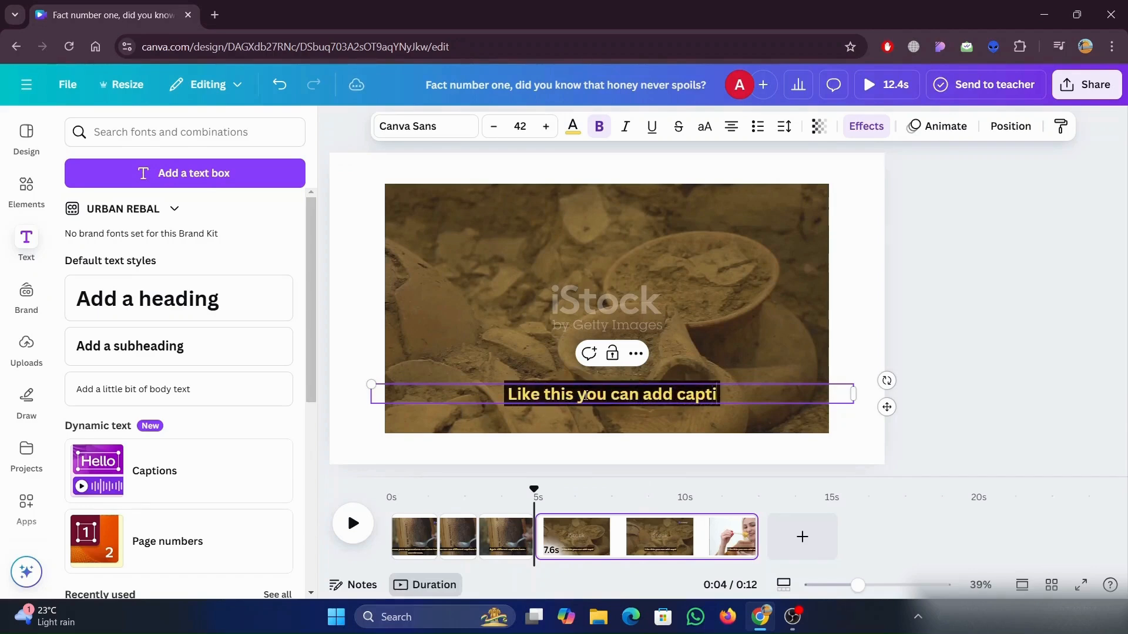
pyautogui.write('ons ma')
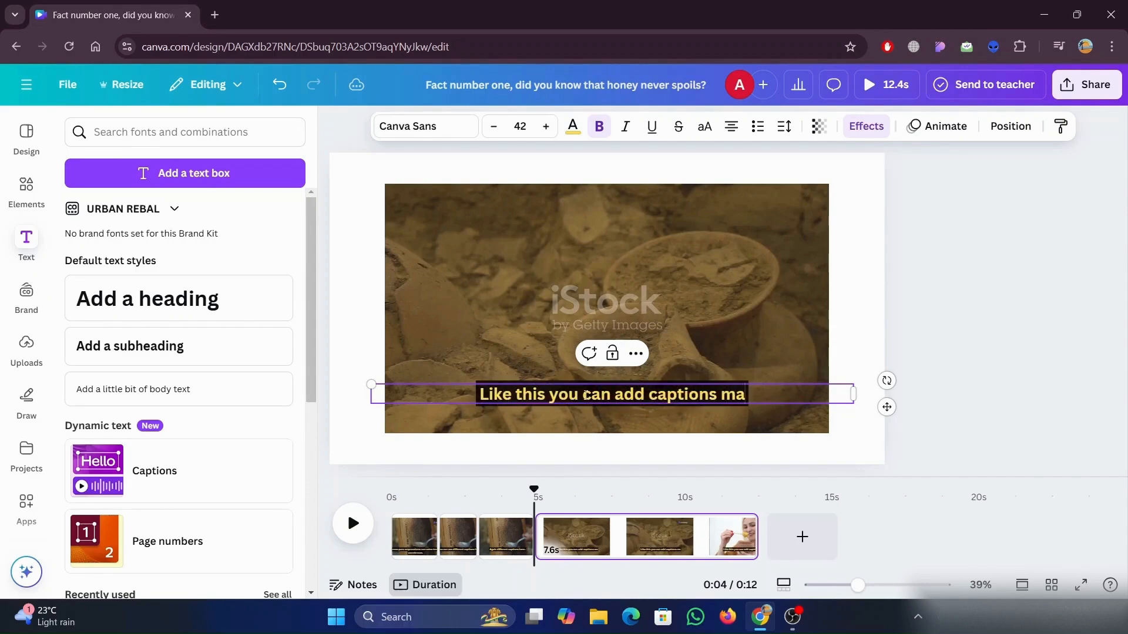
pyautogui.write('nually..')
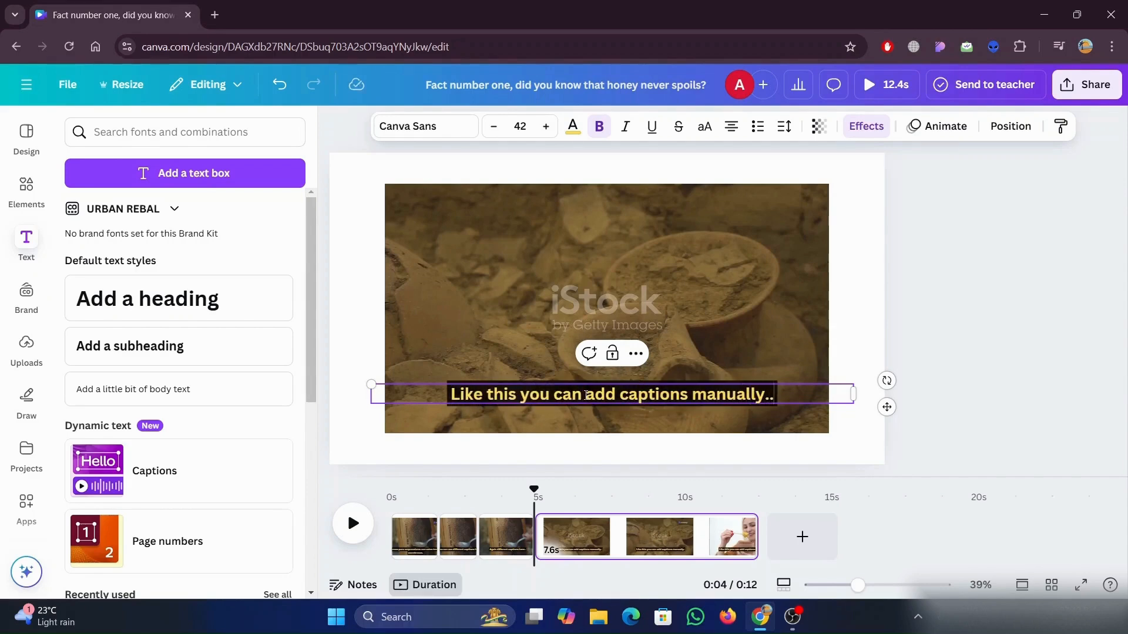
pyautogui.click(988, 340)
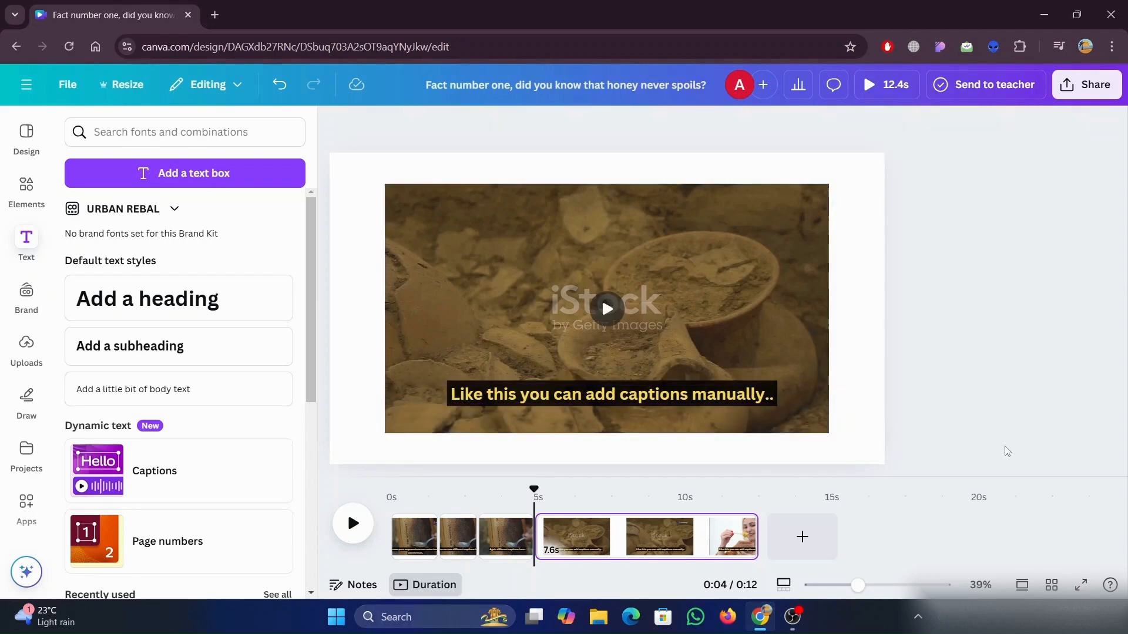